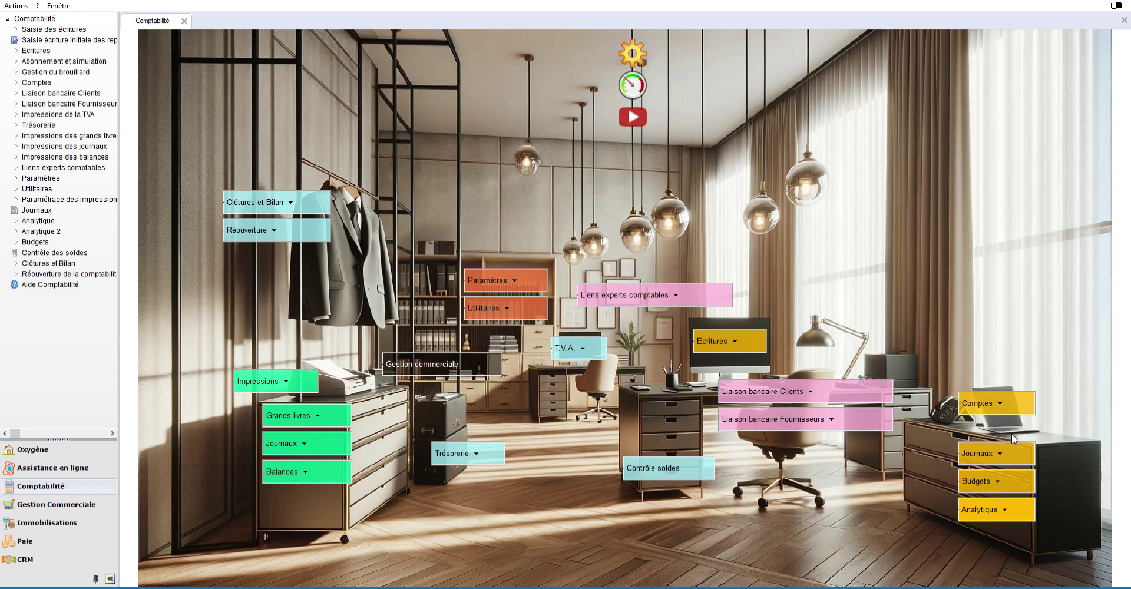
- View the automatic account lettering settings, try the three lettering types, and close the form without running it
click(1023, 423)
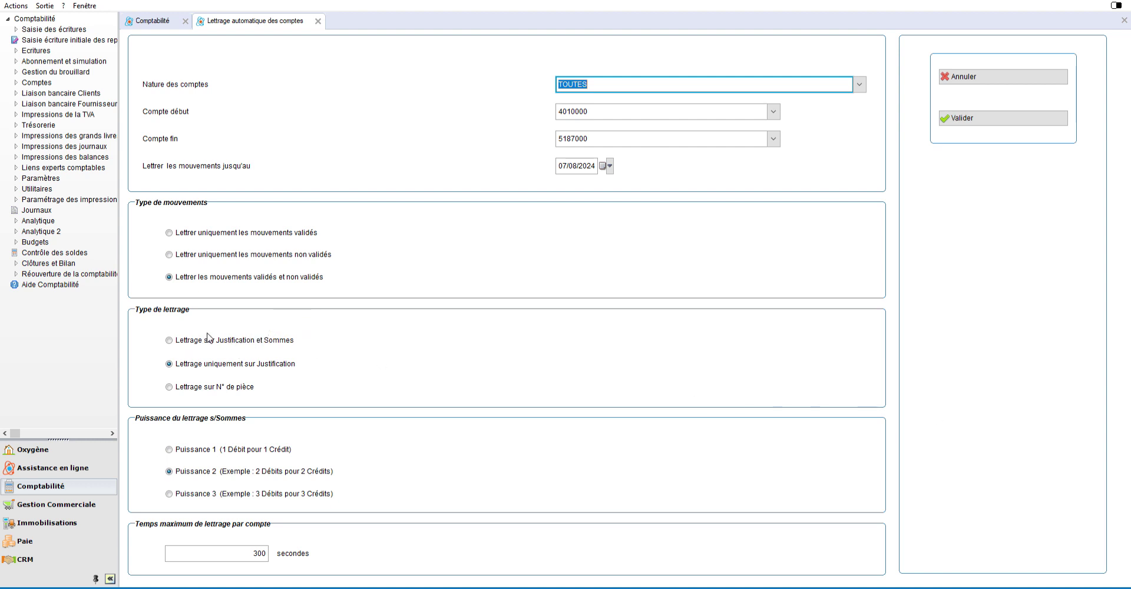
click(240, 327)
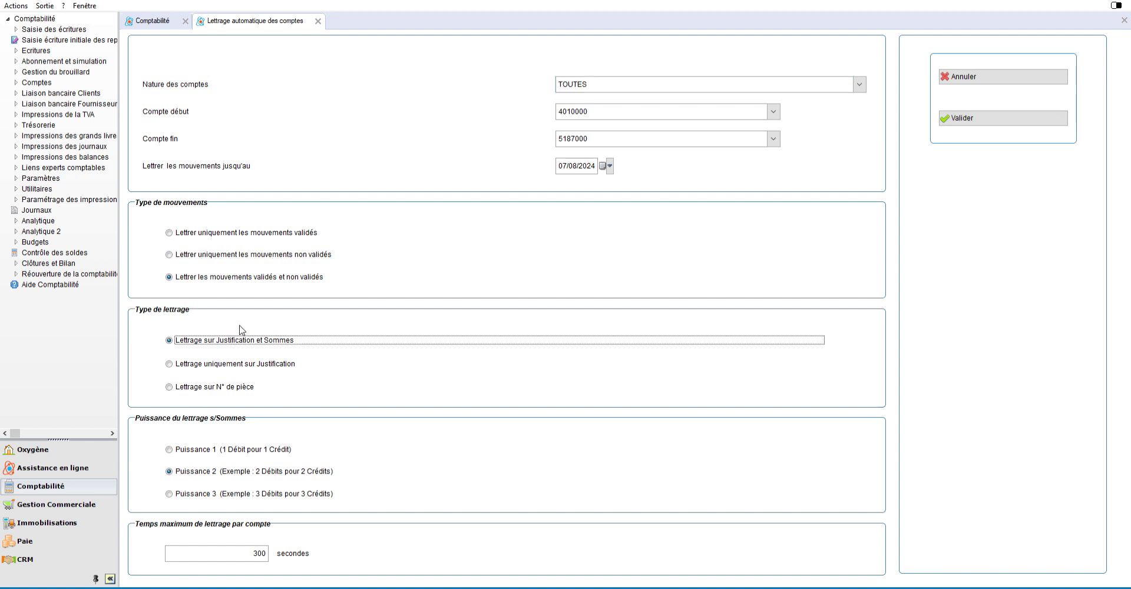
click(238, 362)
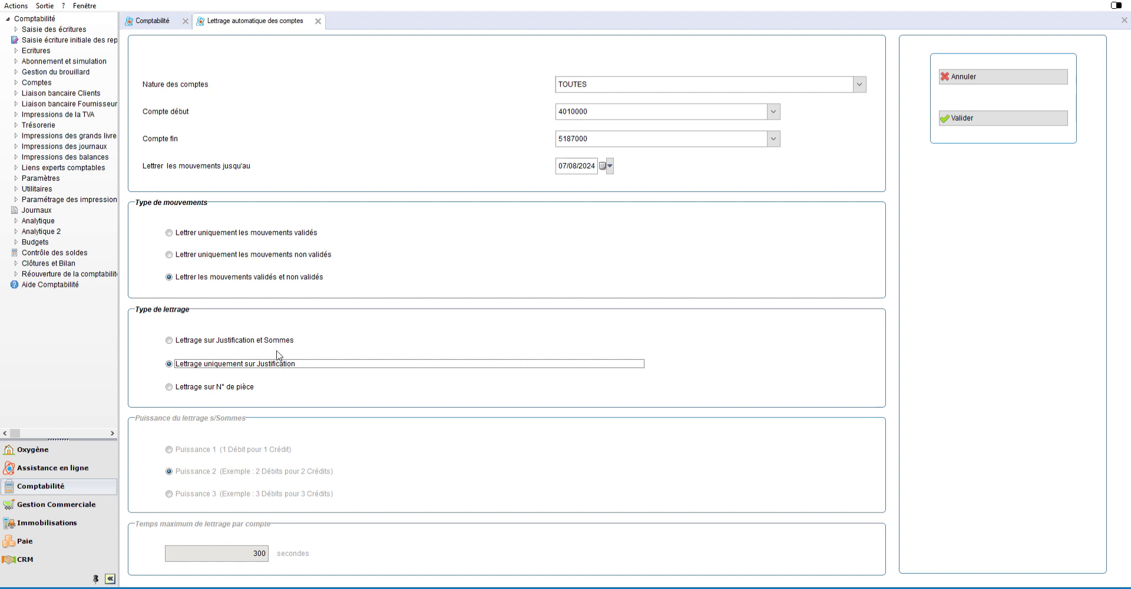
click(257, 382)
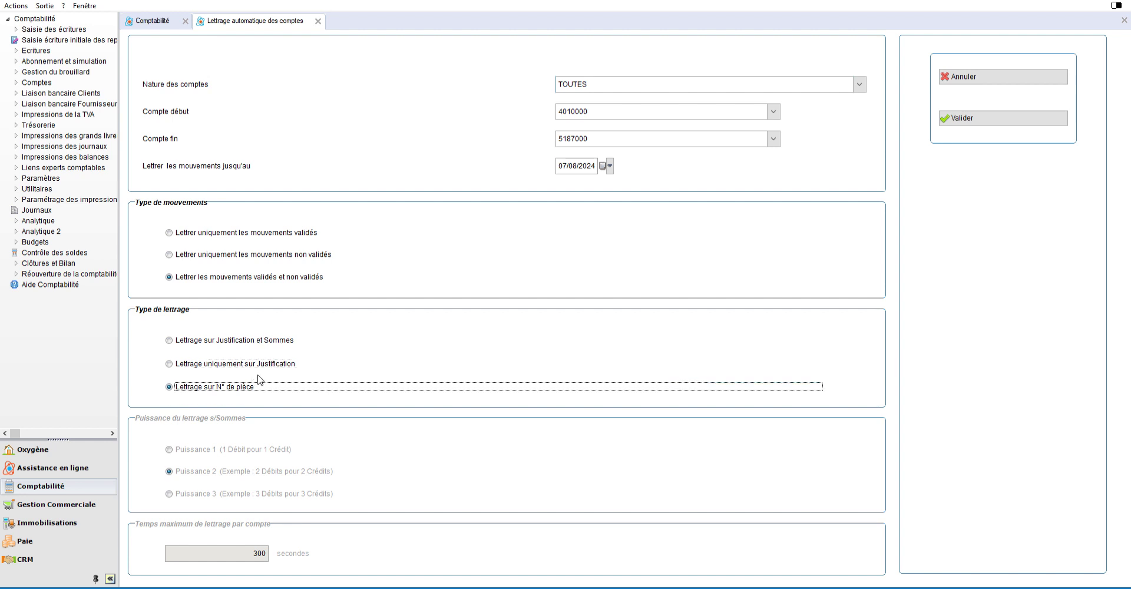
click(317, 21)
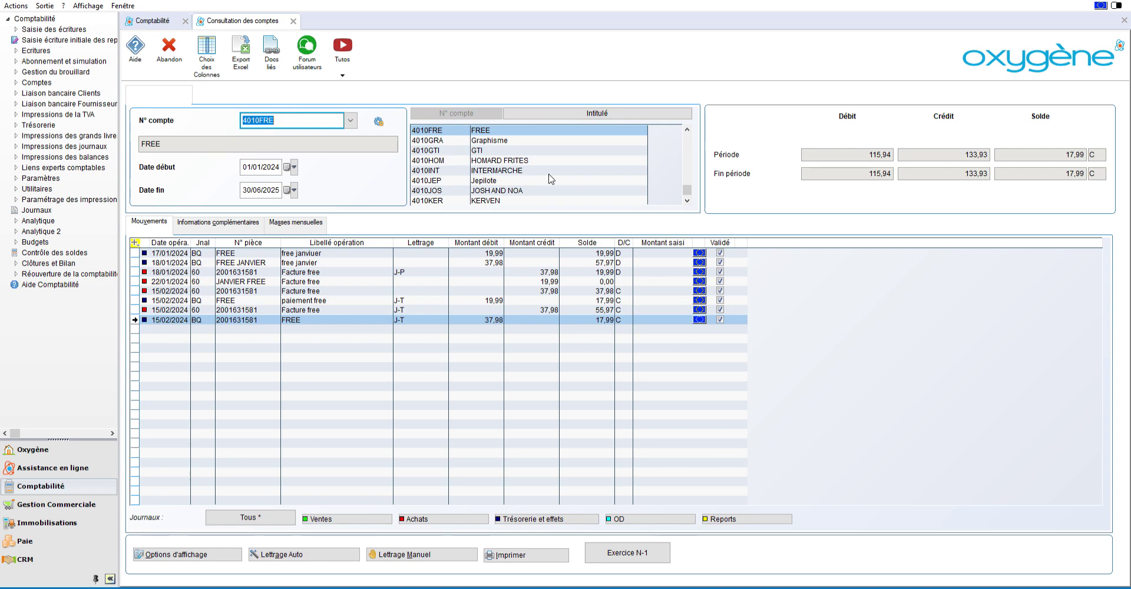
- Display the FREE supplier account 4010FRE in the account consultation and look over its January and February 2024 movements
click(524, 133)
scroll(530, 154, up, 8)
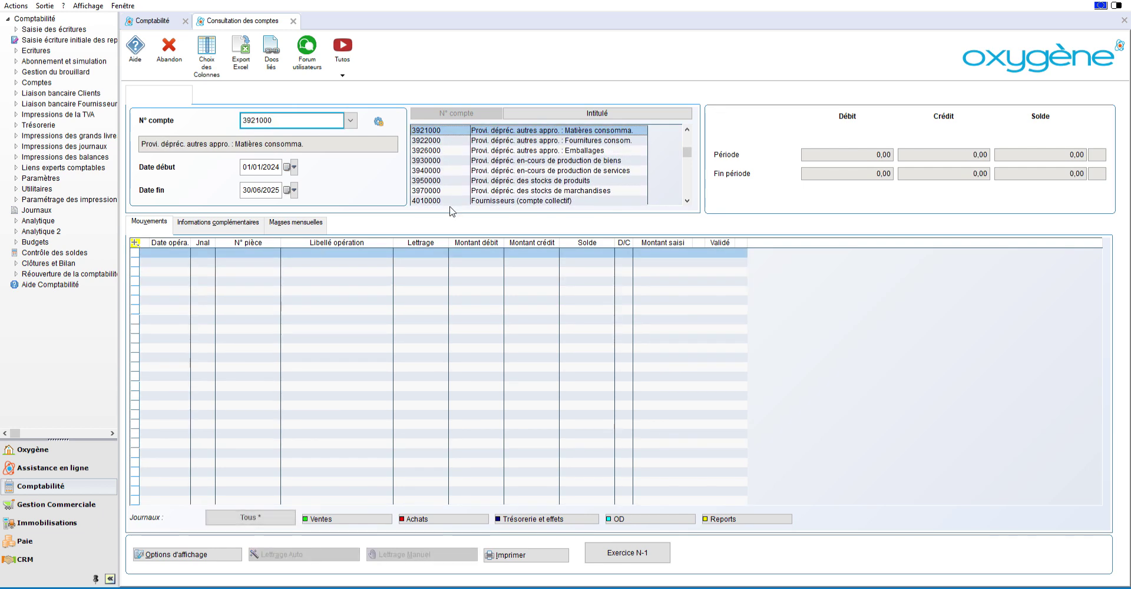
scroll(537, 165, down, 6)
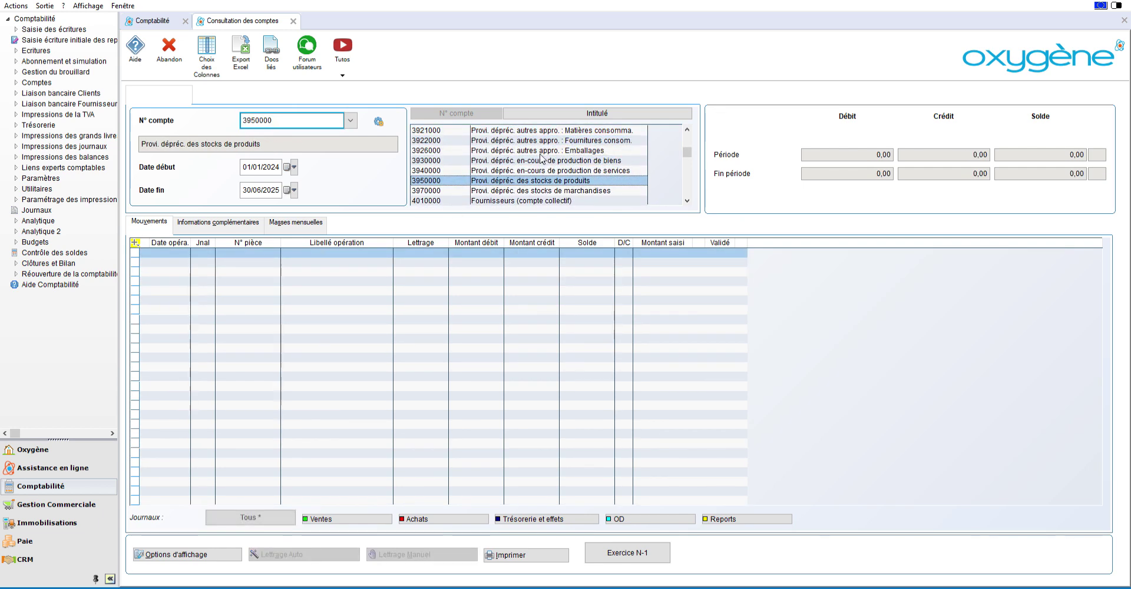
scroll(541, 154, down, 2)
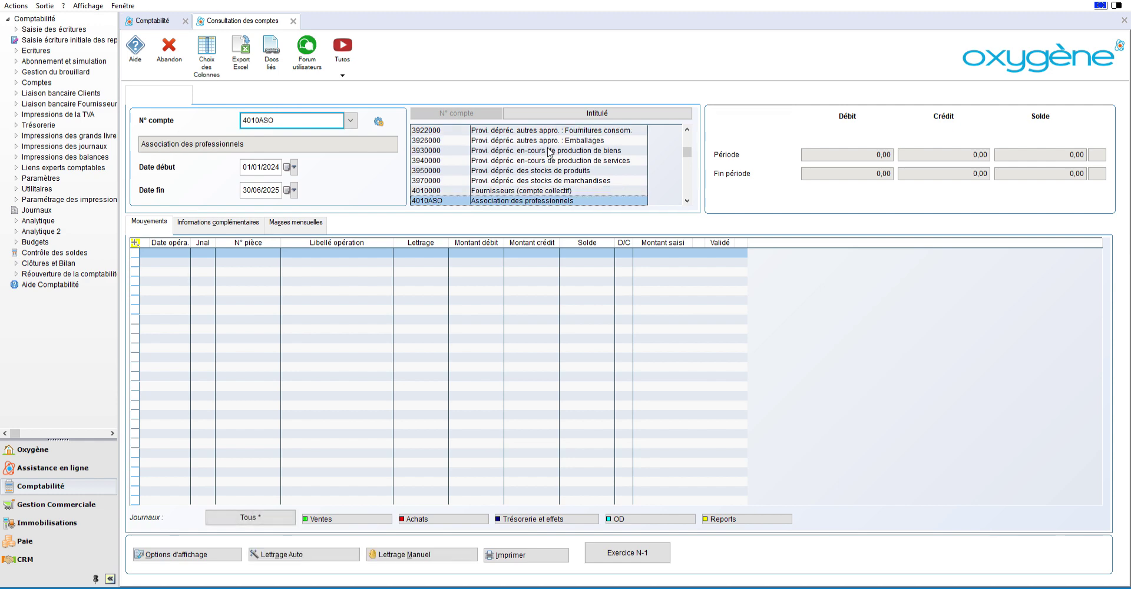
scroll(554, 143, down, 2)
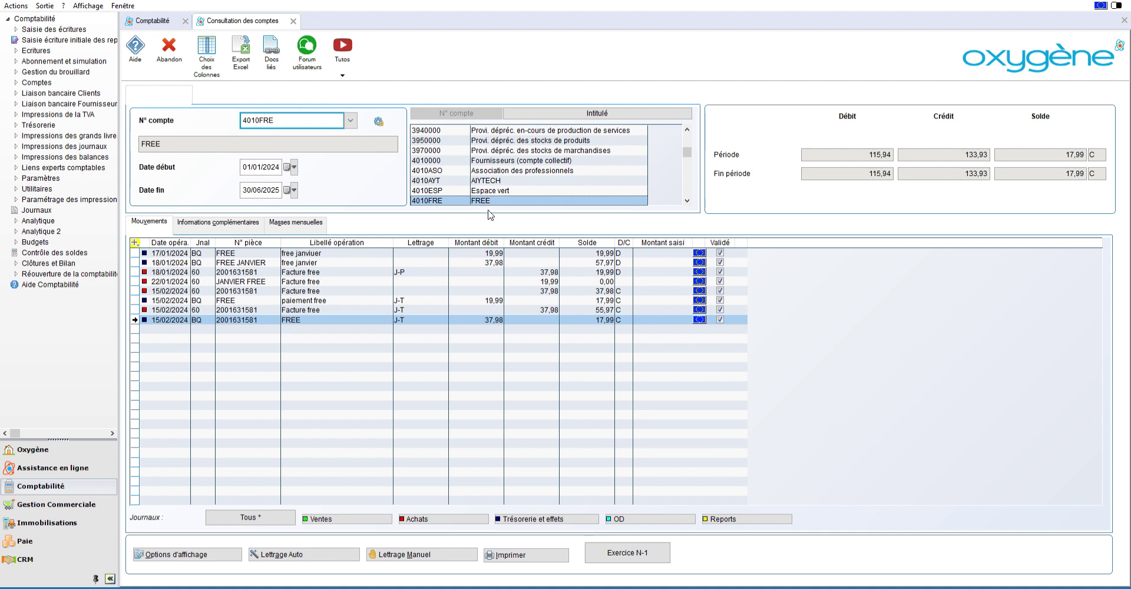
click(372, 251)
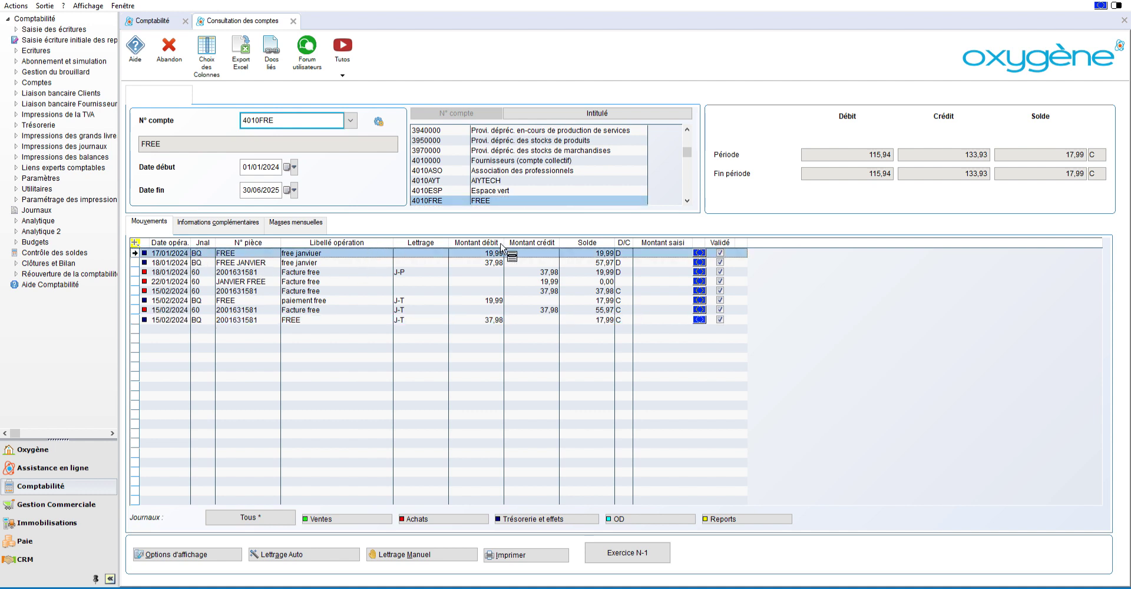
click(205, 271)
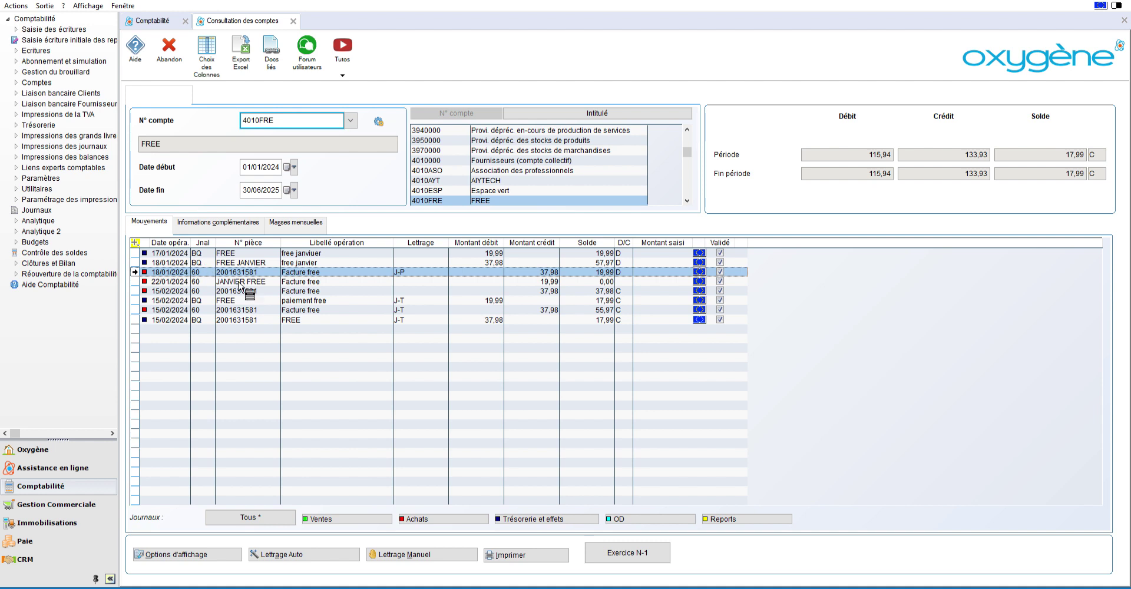
click(259, 300)
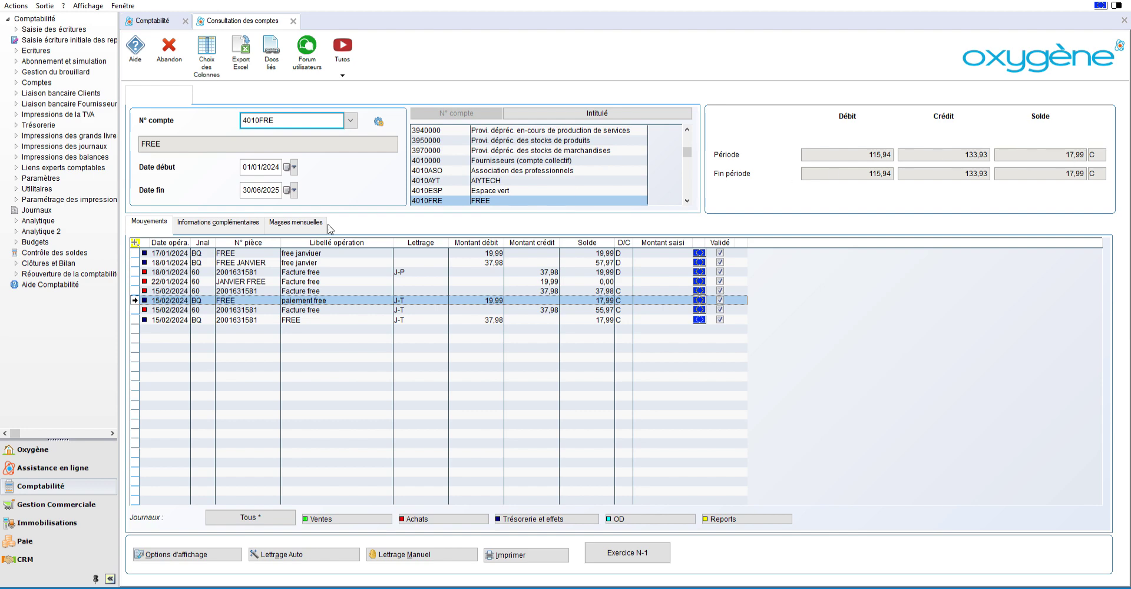
- In manual lettering for the FREE account, letter the 17/01/2024 debit of 19,99 with the 22/01/2024 invoice and validate
click(430, 552)
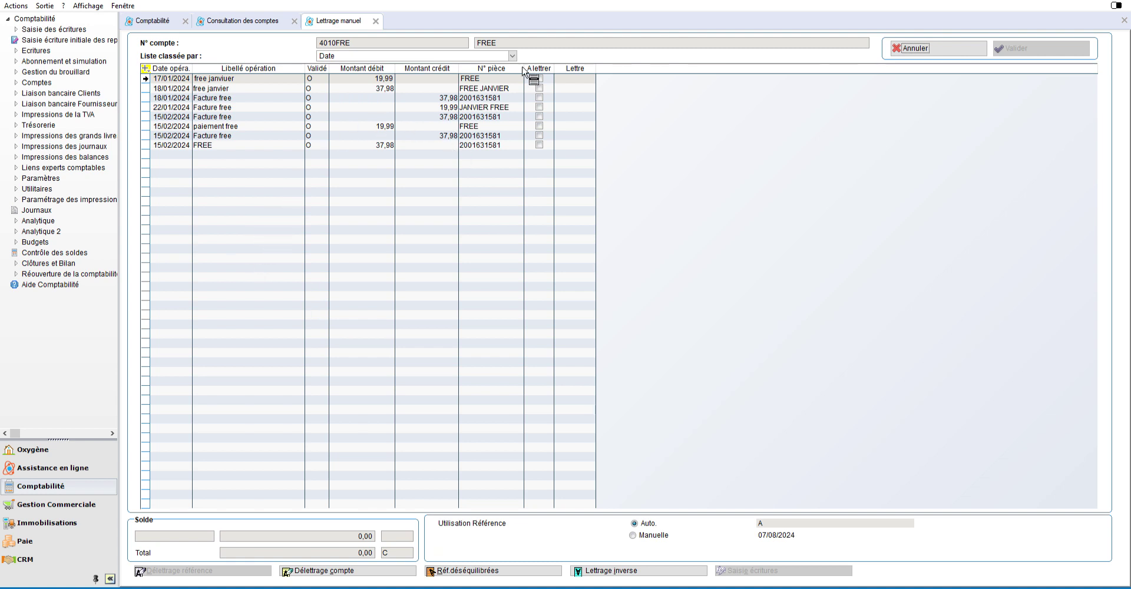
click(366, 69)
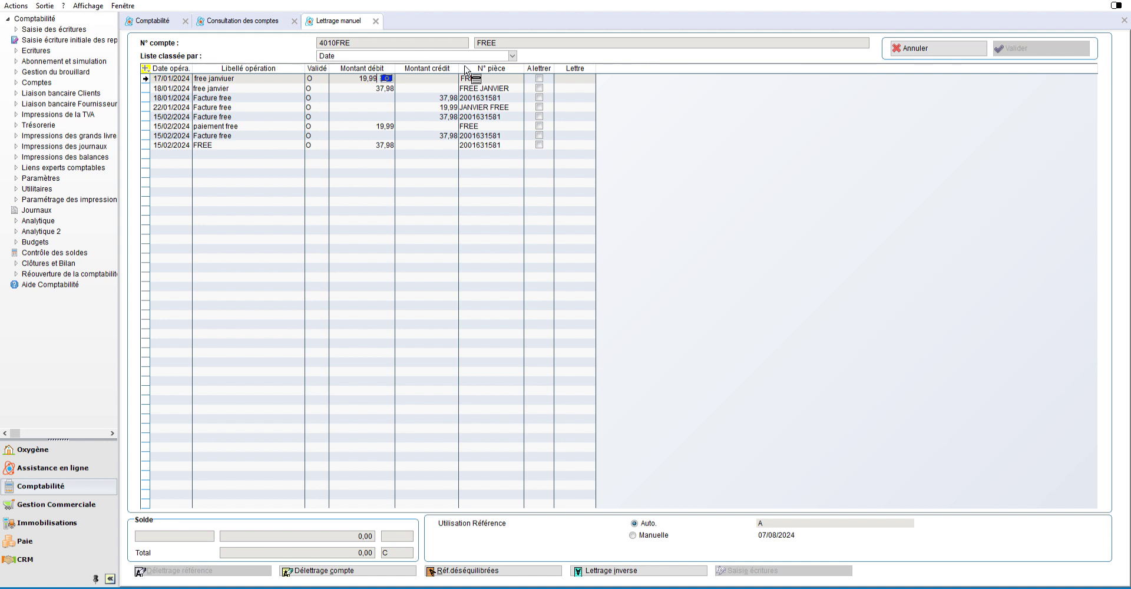
click(540, 69)
click(539, 77)
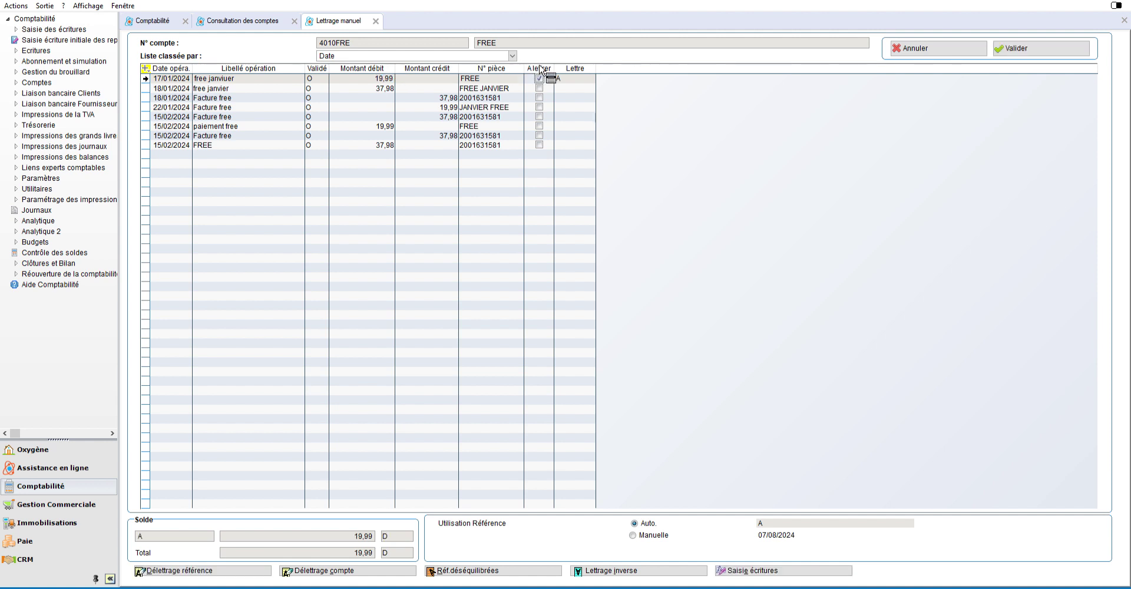
click(539, 106)
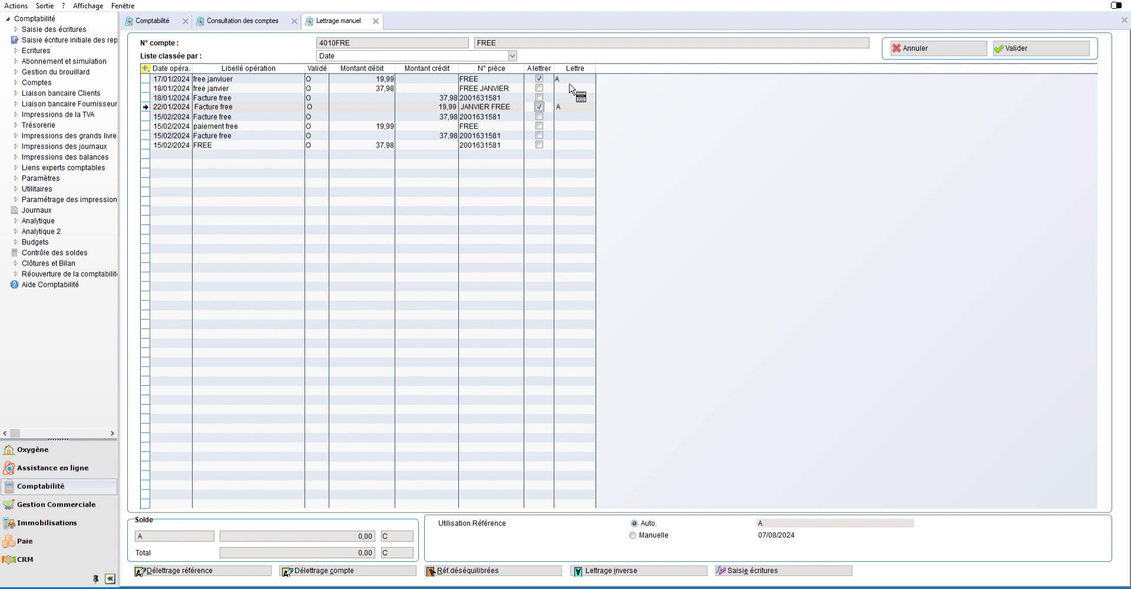
click(1005, 48)
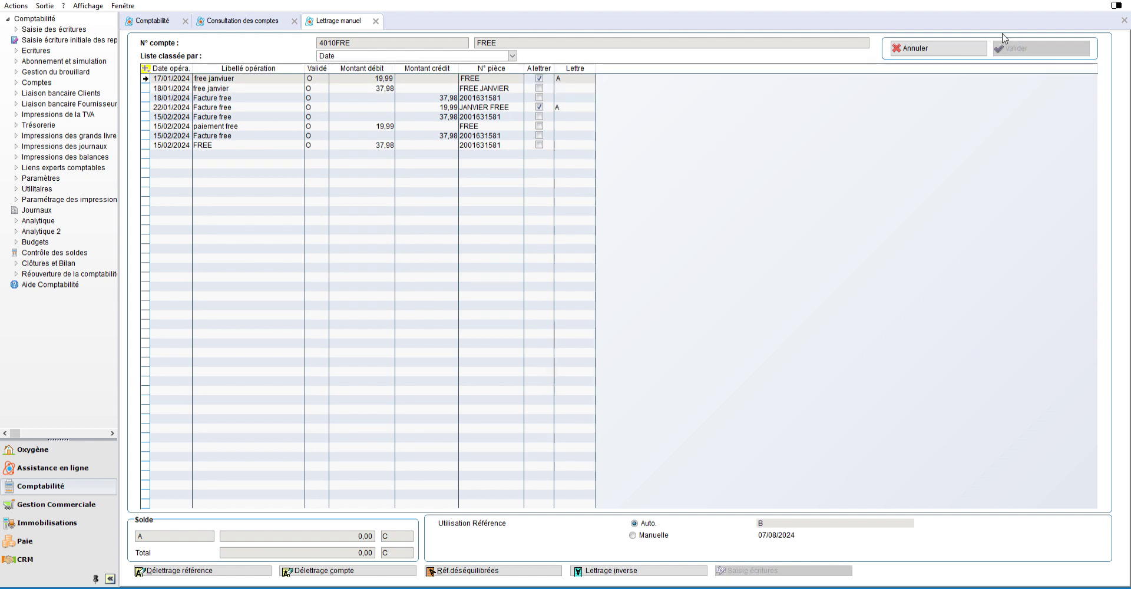
- Letter the 18/01/2024 debit of 37,98 with the 18/01/2024 invoice of the same amount and validate
click(539, 88)
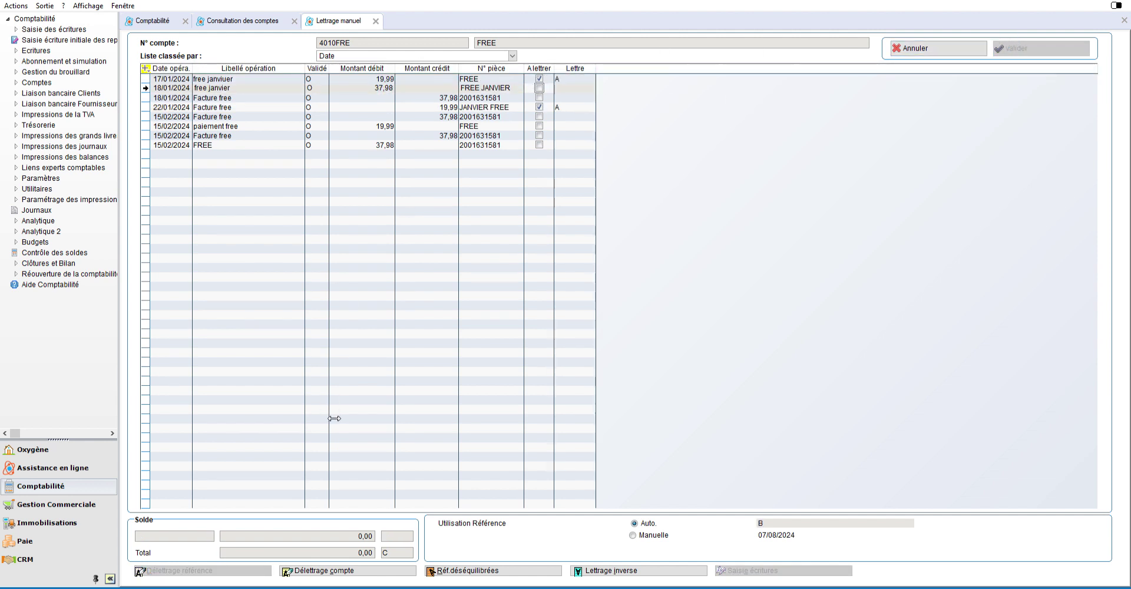
click(539, 86)
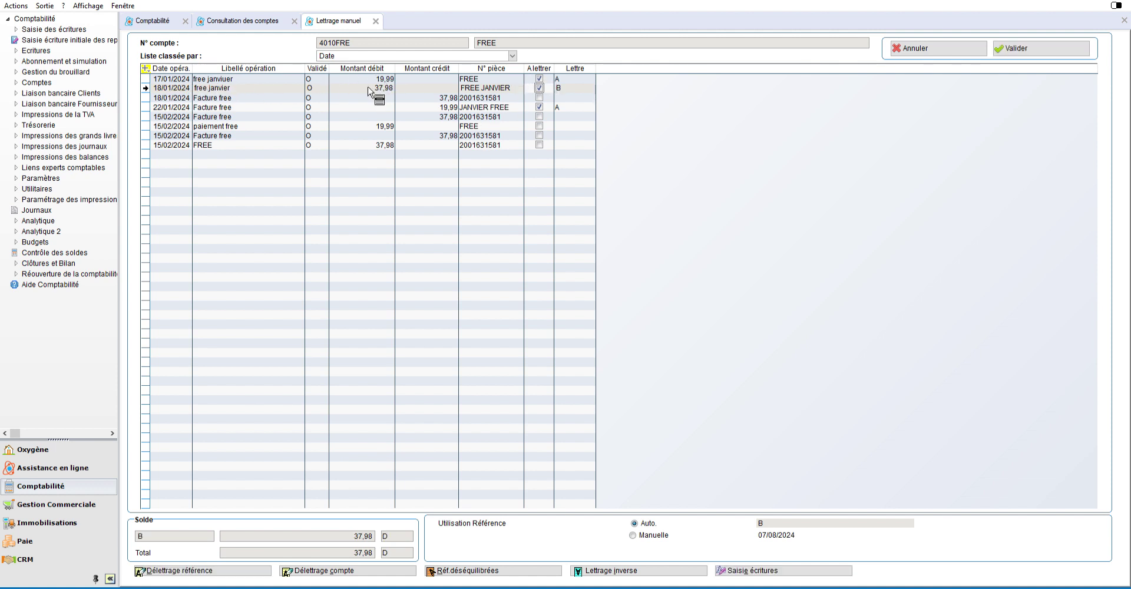
click(539, 97)
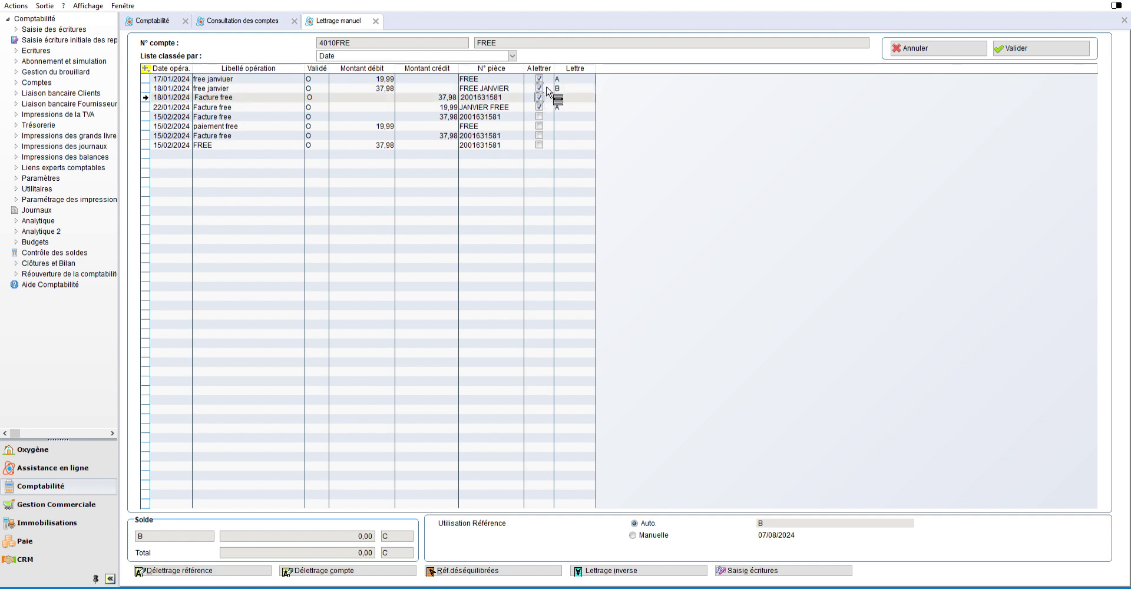
click(1036, 40)
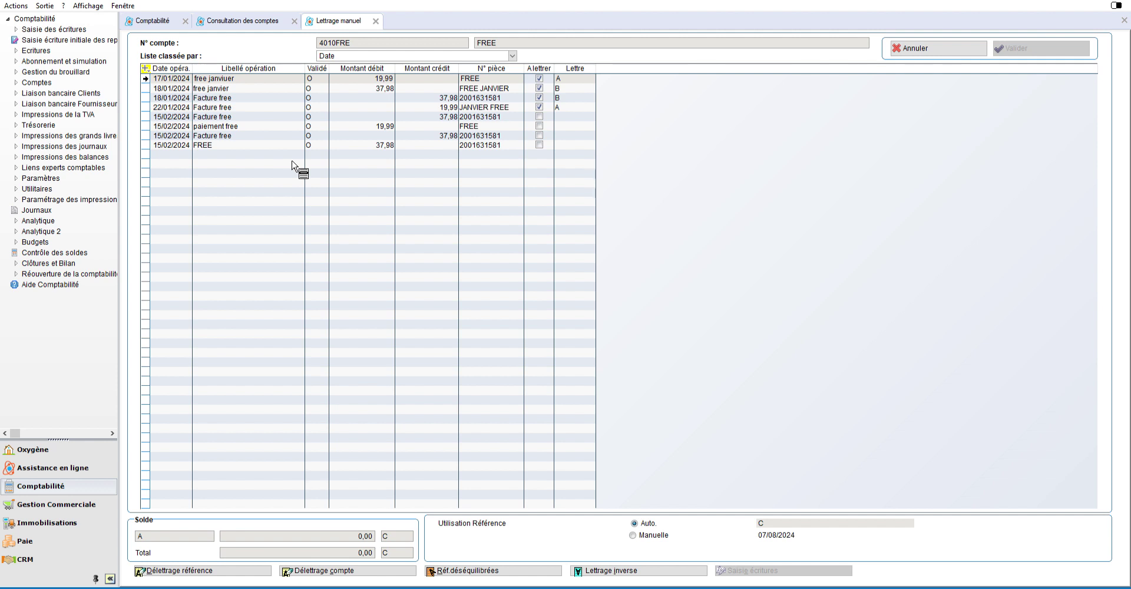
- Letter the 15/02/2024 FREE debit of 37,98 with the invoice listed just above it and validate
click(539, 134)
click(539, 145)
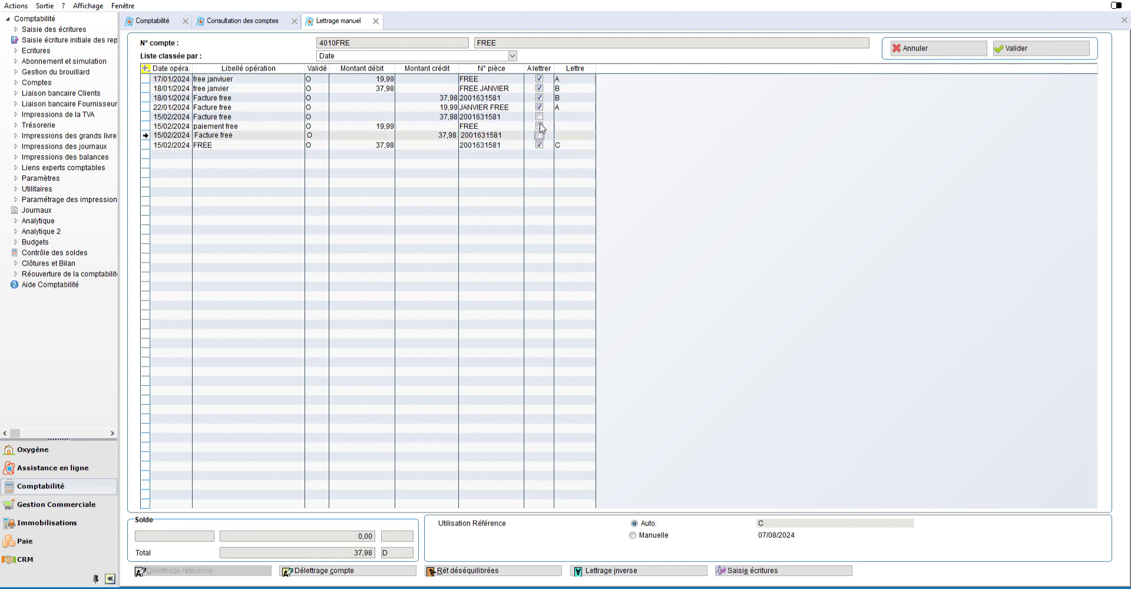
click(539, 134)
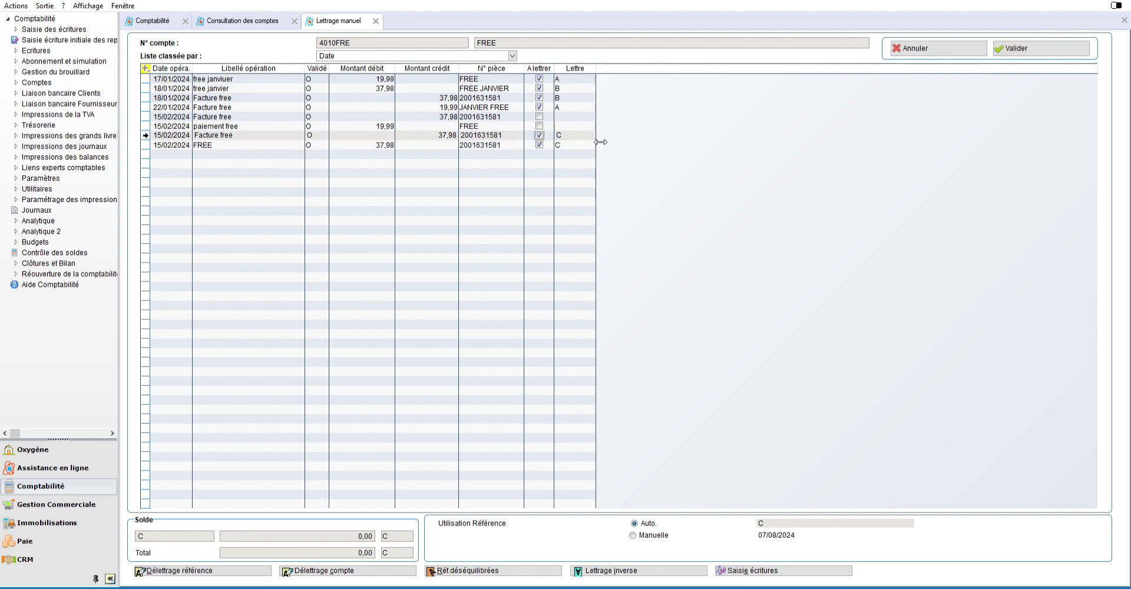
click(1027, 40)
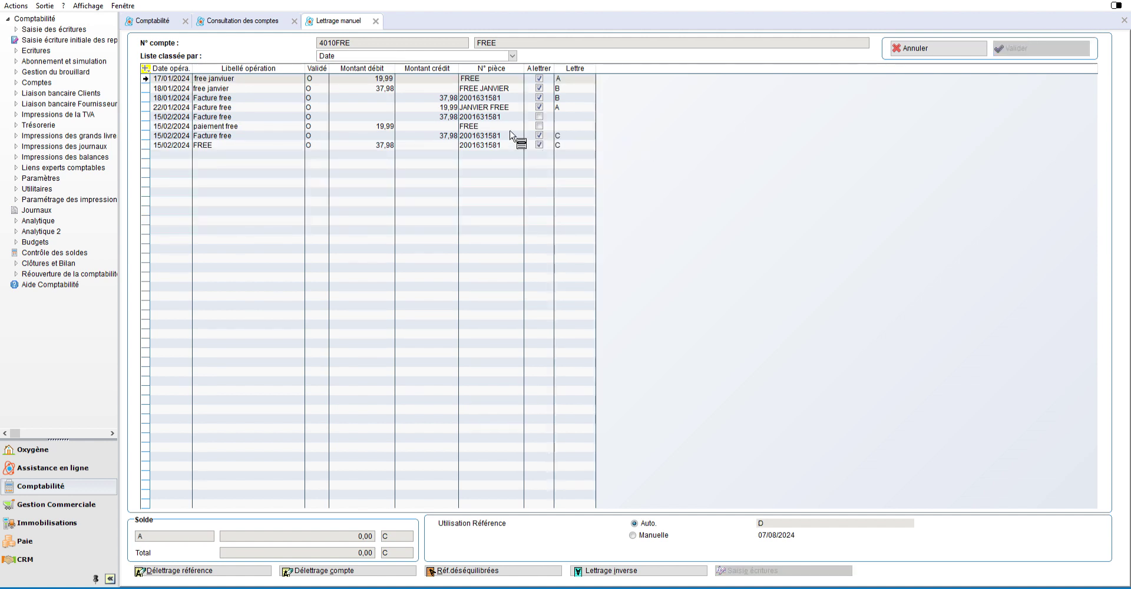
- Compare the amounts of the two unlettered 15/02/2024 entries with the lettered ones, and close manual lettering
click(384, 125)
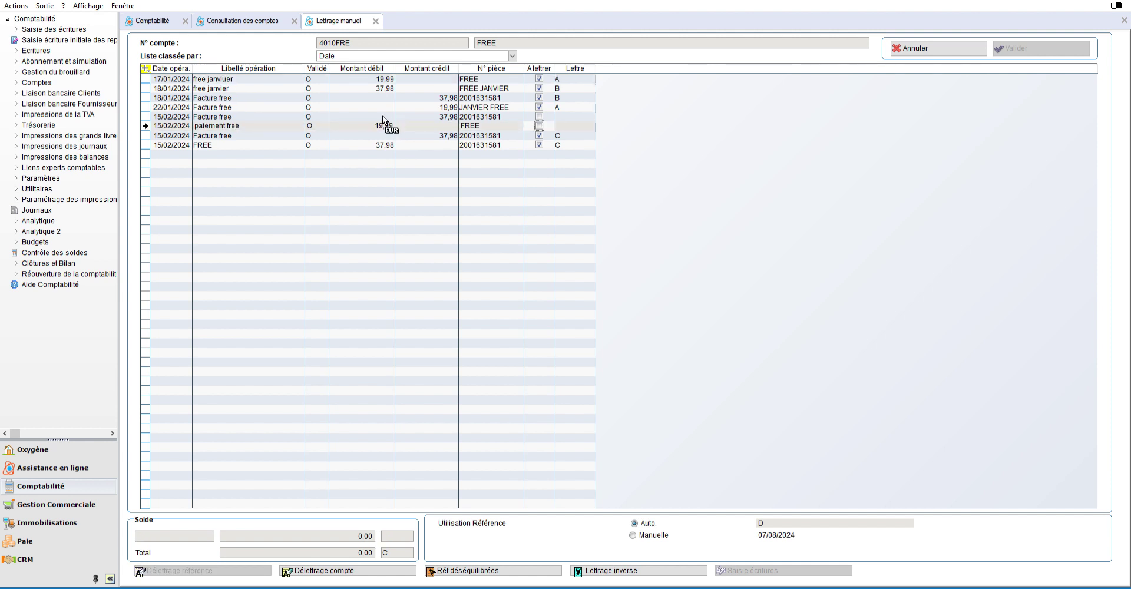
click(421, 116)
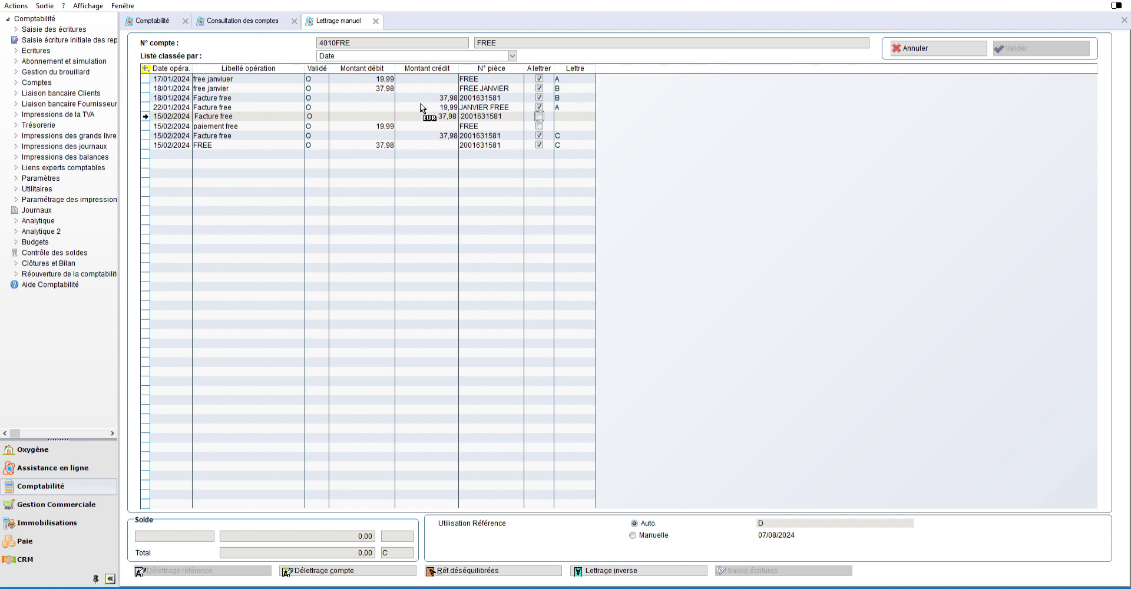
click(374, 124)
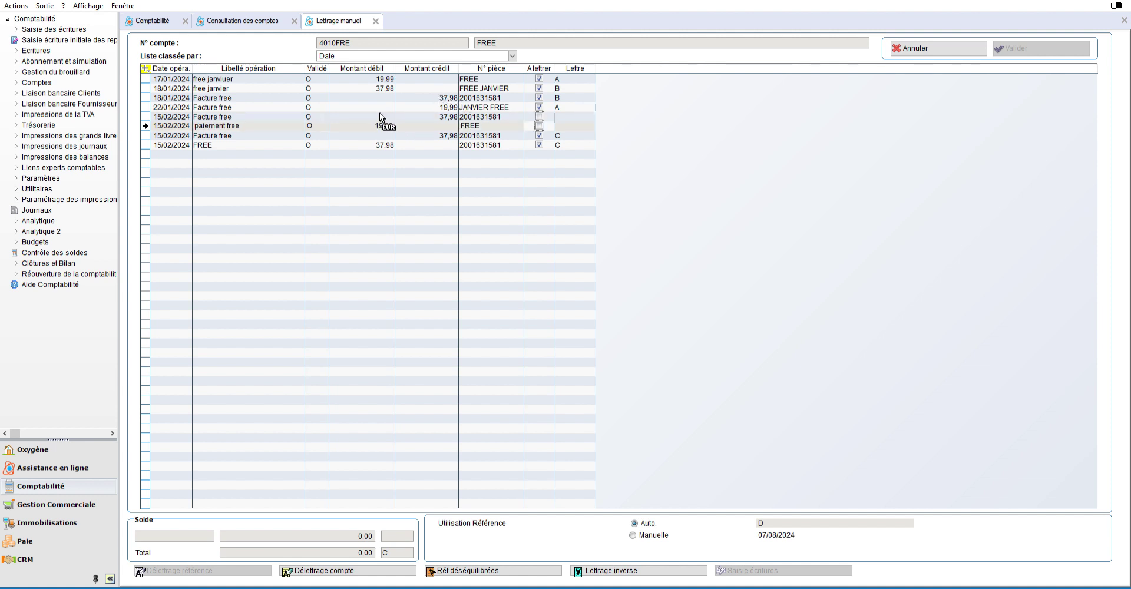
click(440, 116)
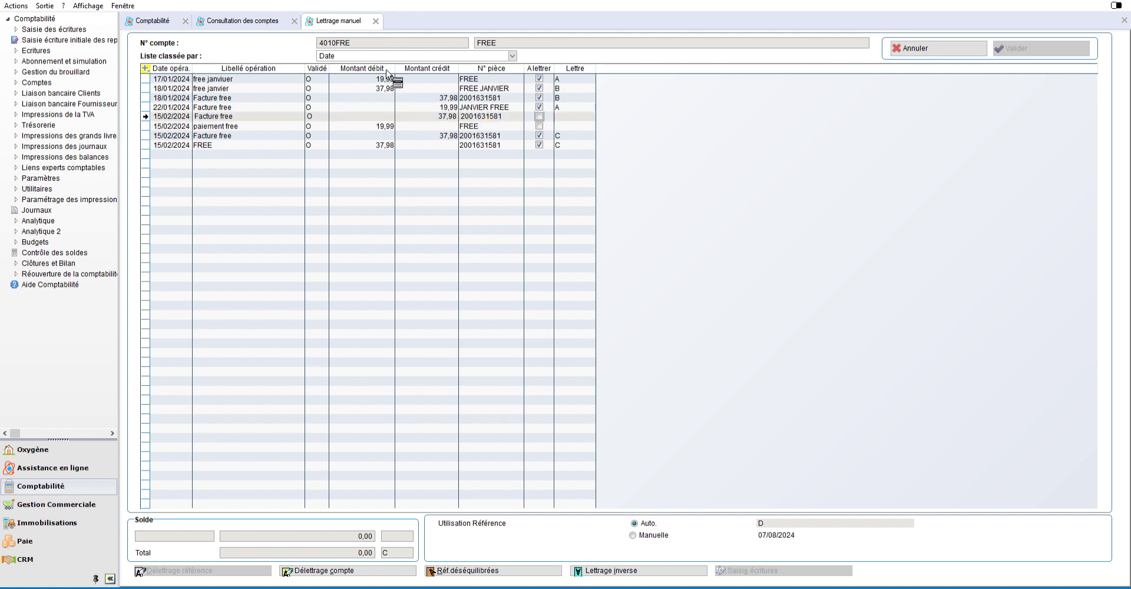
click(388, 78)
click(424, 95)
click(425, 104)
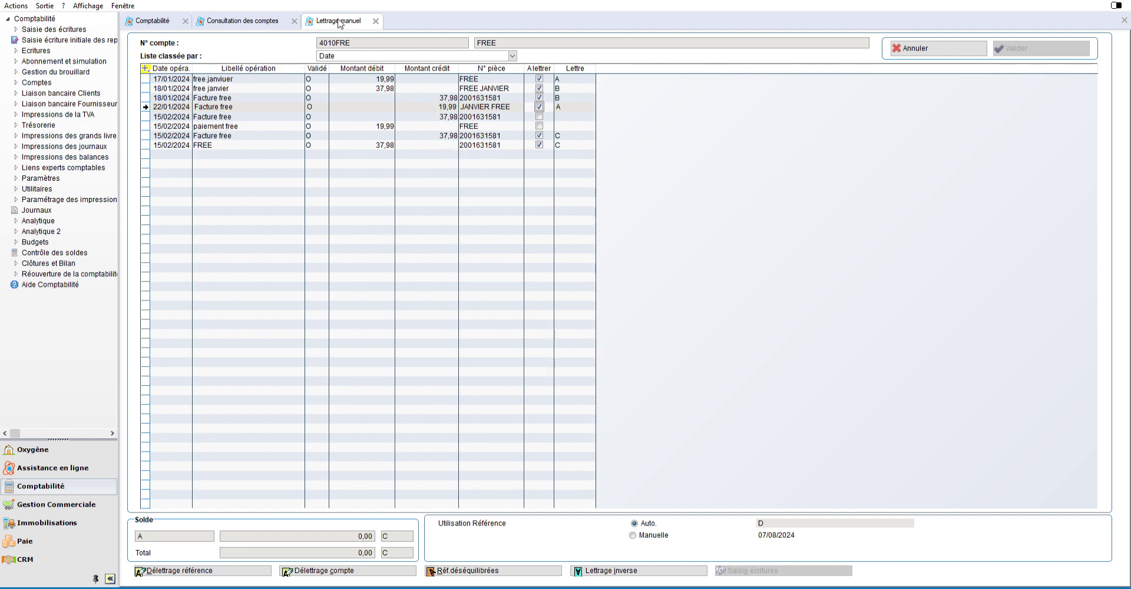
click(376, 21)
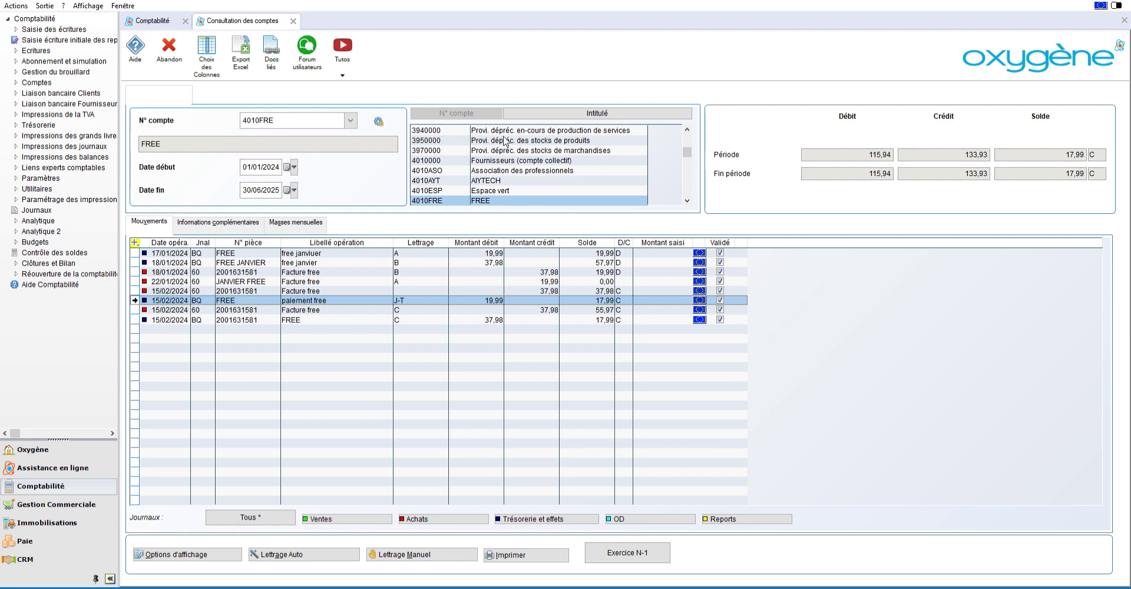
- Display supplier account 4010KER in the account consultation and briefly view its entries in manual lettering
scroll(505, 145, down, 2)
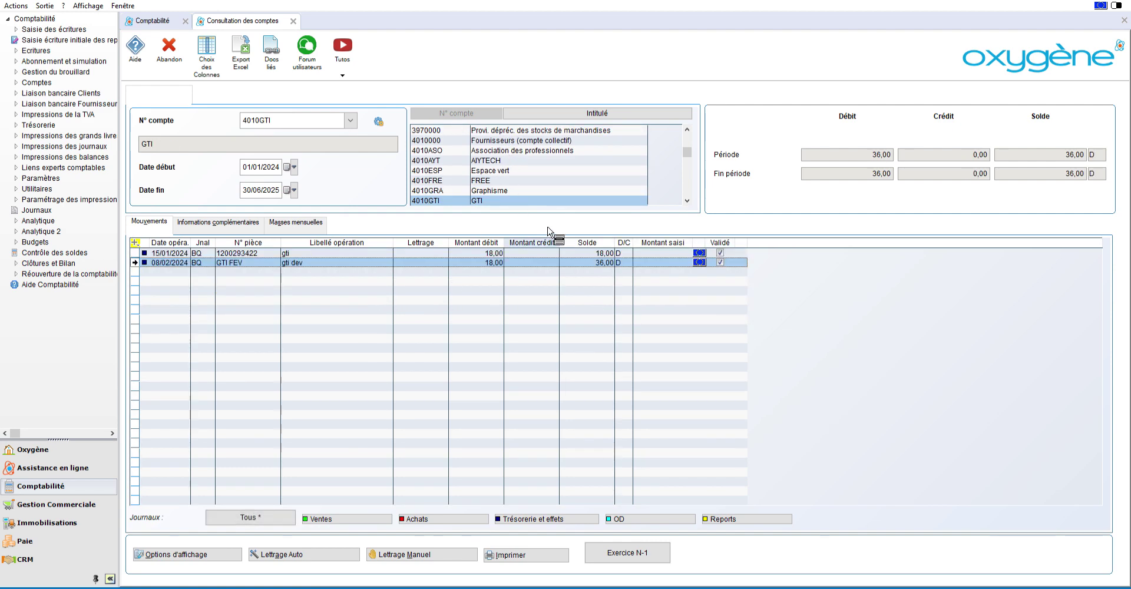
scroll(536, 196, down, 5)
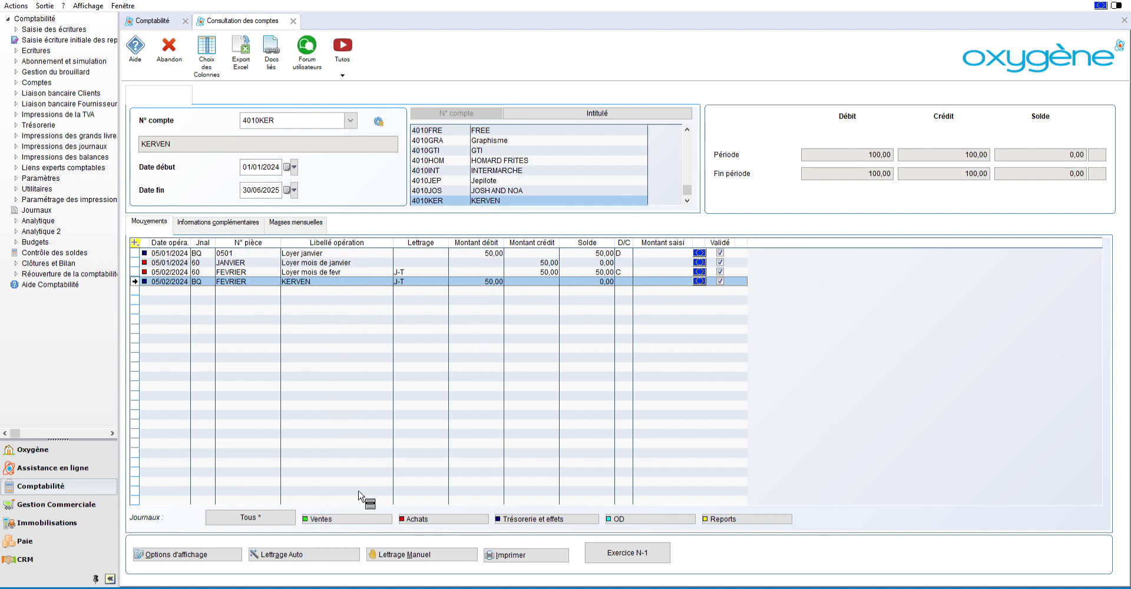
click(451, 554)
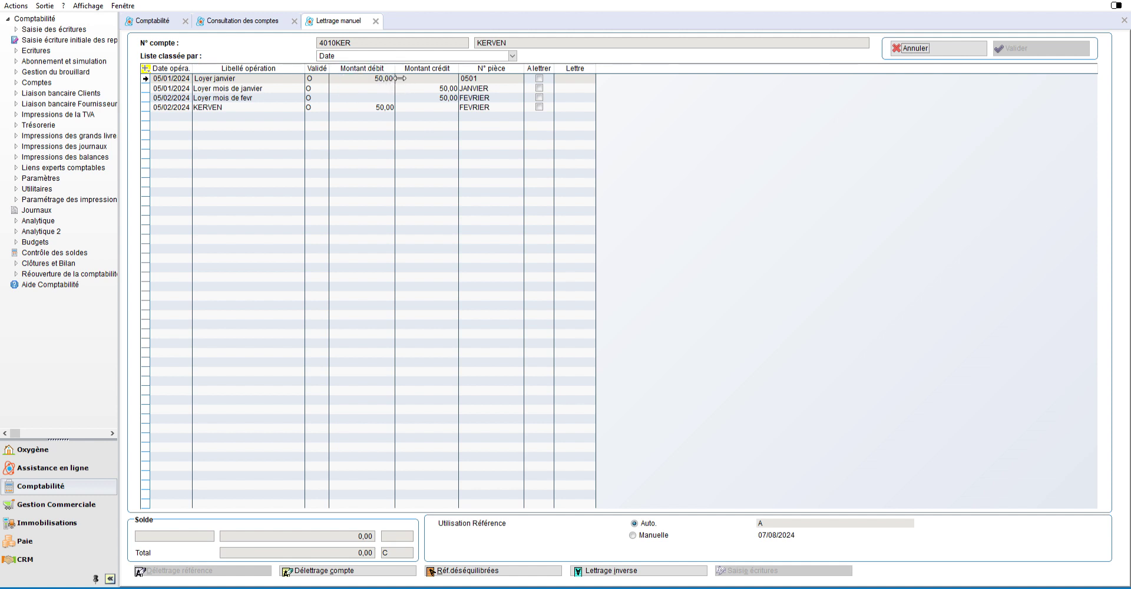
click(375, 20)
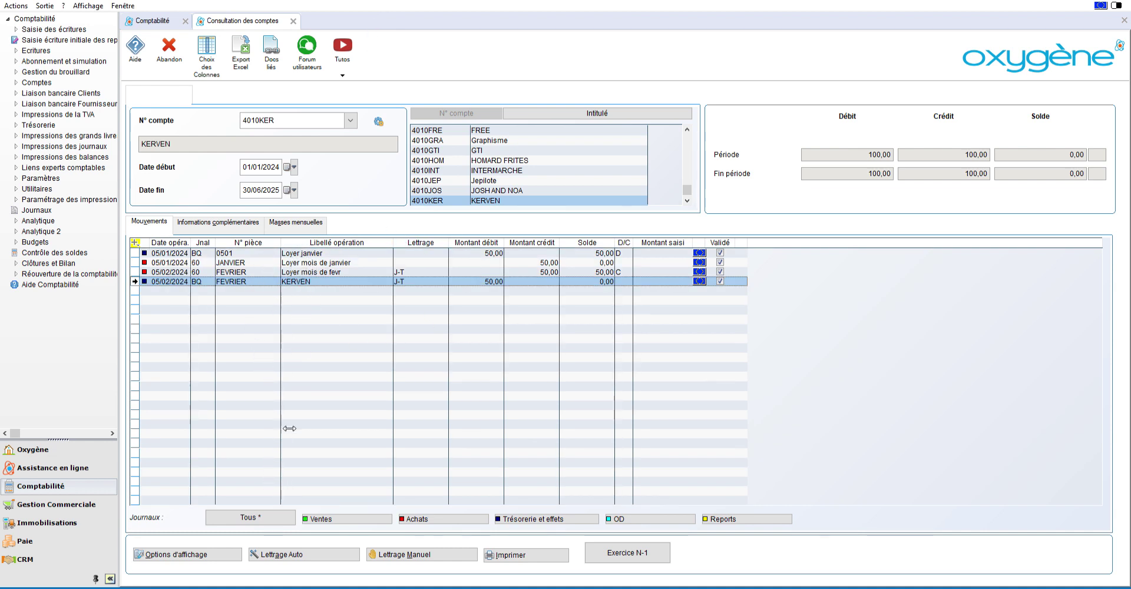
- Run automatic lettering on account 4010KER up to 07/08/2024, matching on justification only, and return to the account consultation
click(302, 554)
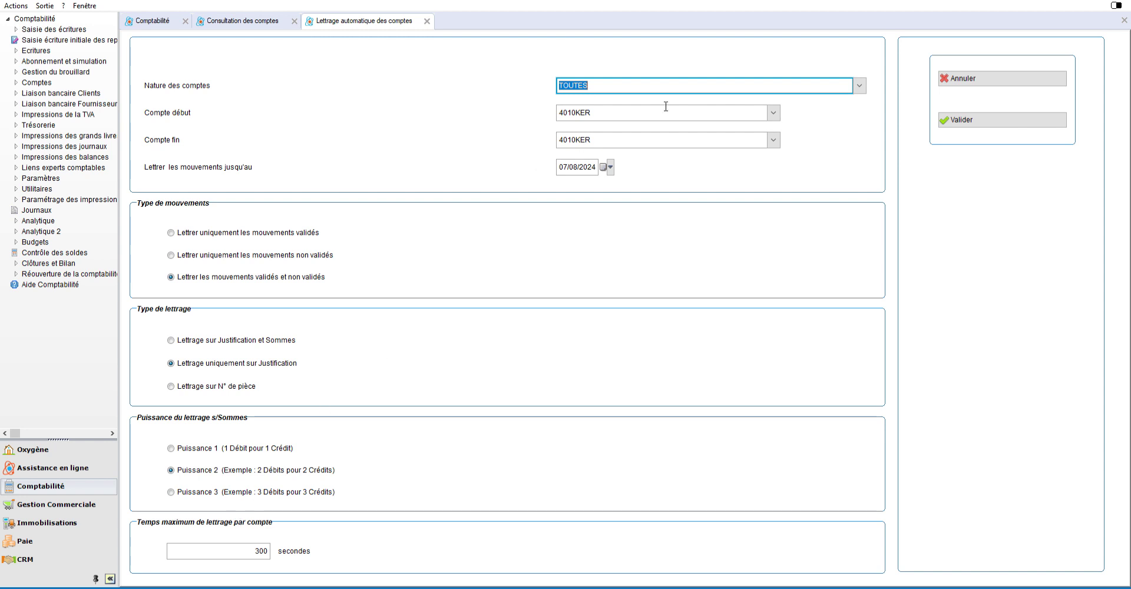
click(954, 119)
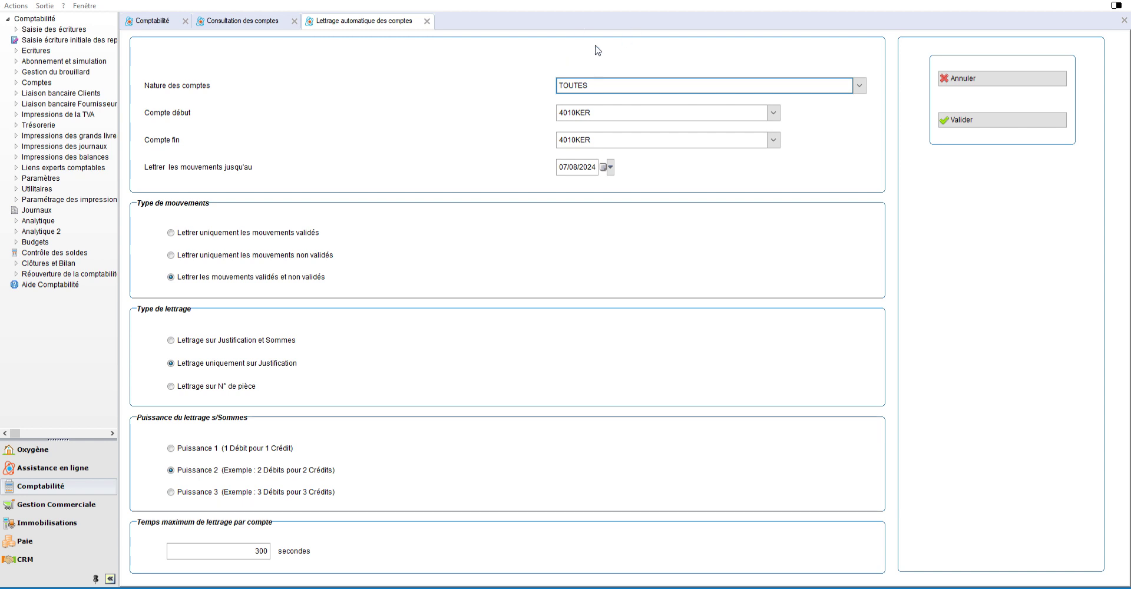
click(427, 19)
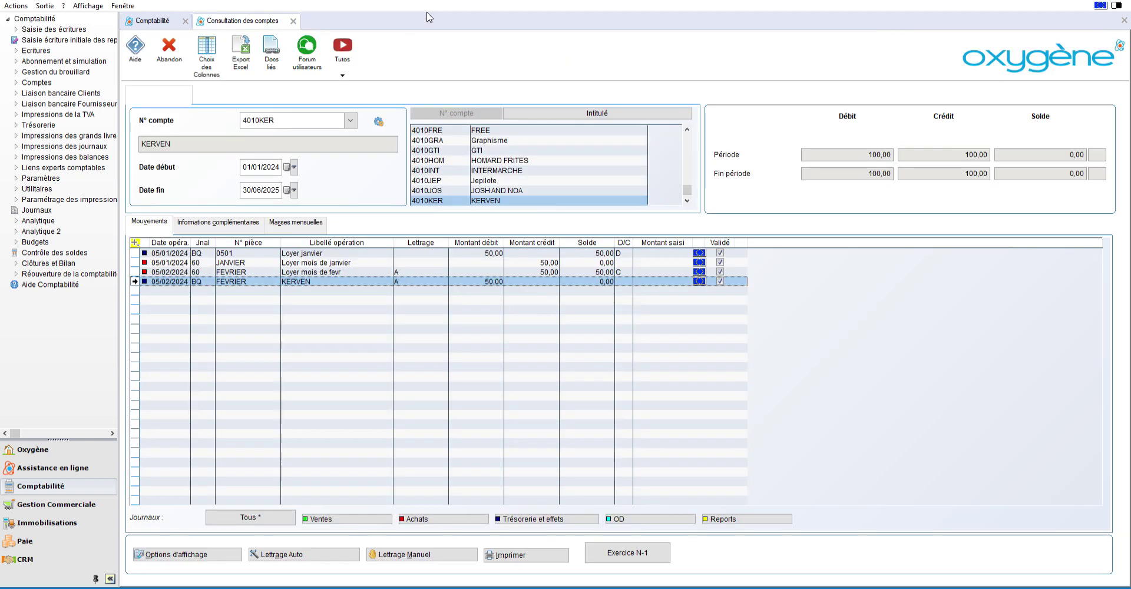
- Compare the piece numbers and amounts of the two lettered February entries with those of the two unlettered January entries
click(535, 270)
click(517, 279)
click(241, 271)
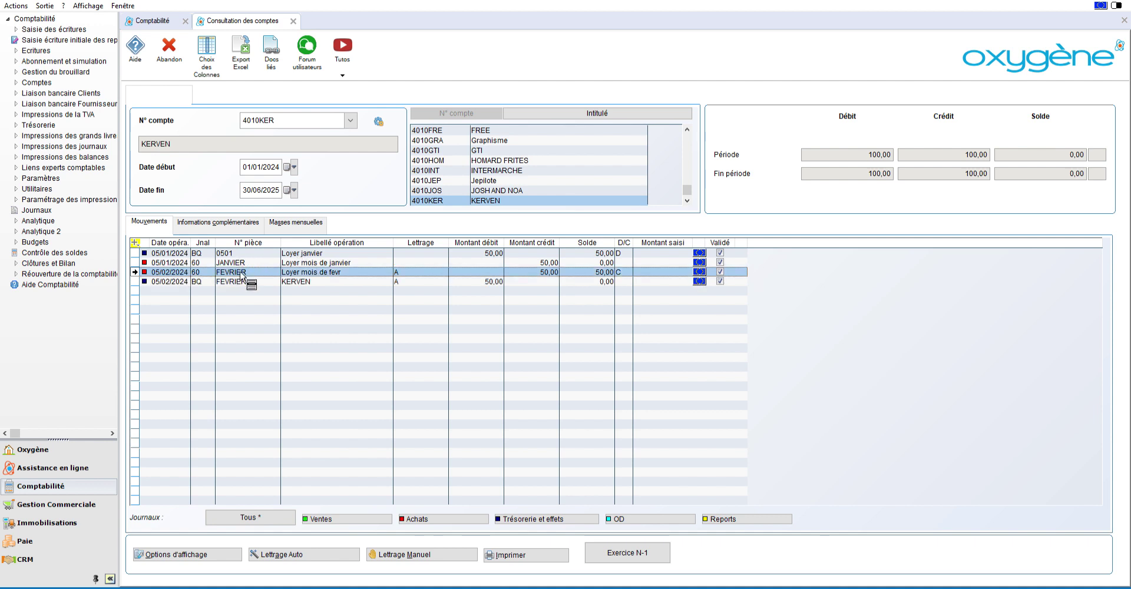
click(531, 269)
click(498, 279)
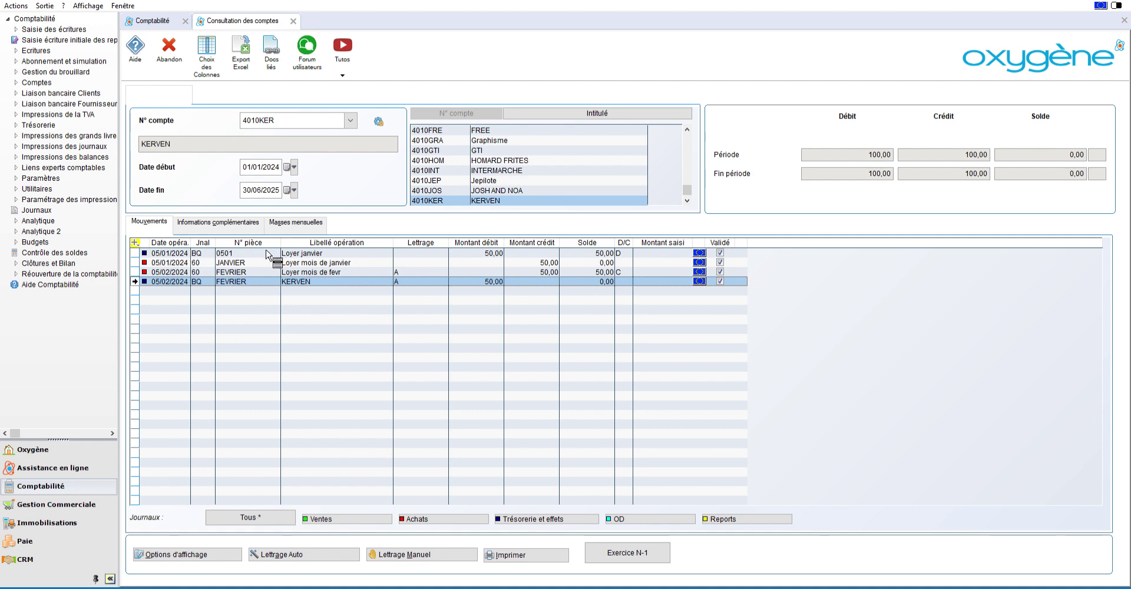
click(264, 261)
click(262, 250)
key(Down)
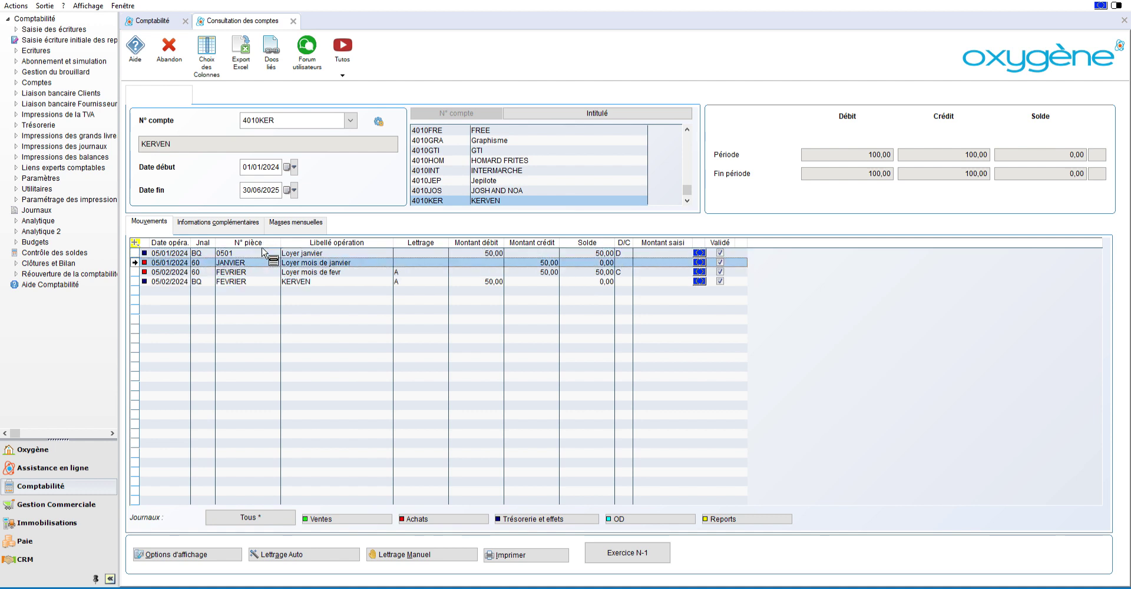
key(Up)
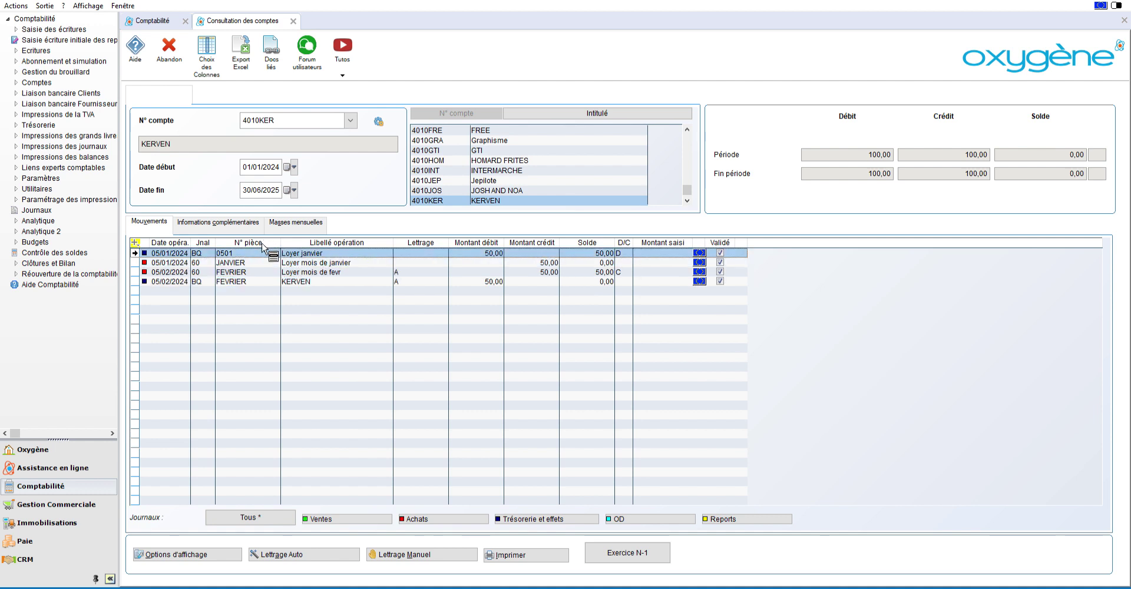
click(238, 260)
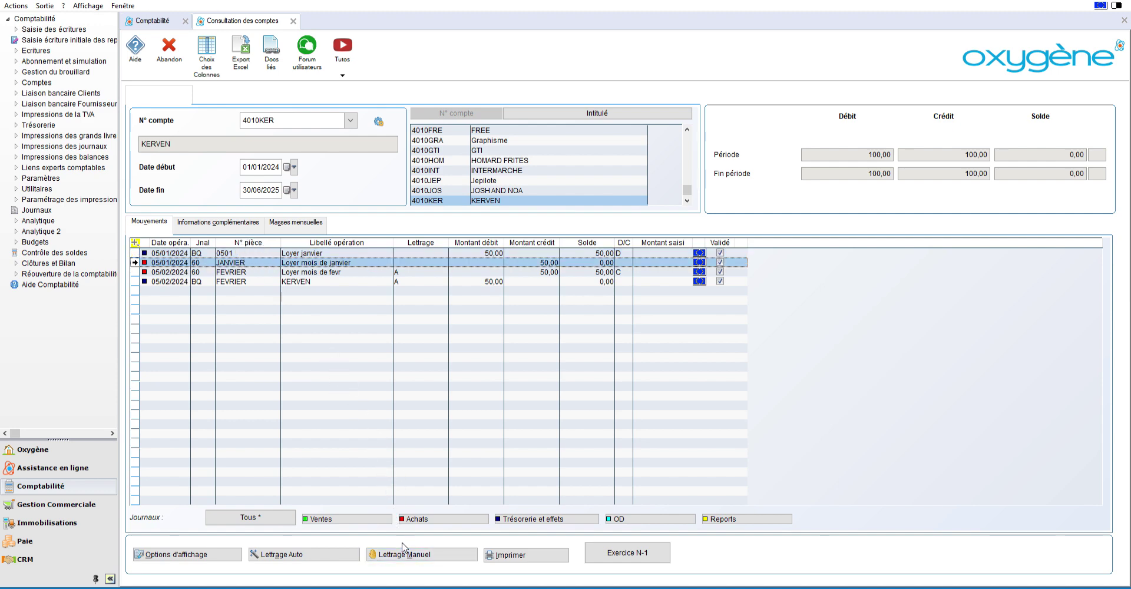
- Manually letter the 05/01/2024 "Loyer janvier" debit with the "Loyer mois de janvier" credit, validate, and close manual lettering
click(406, 554)
click(539, 78)
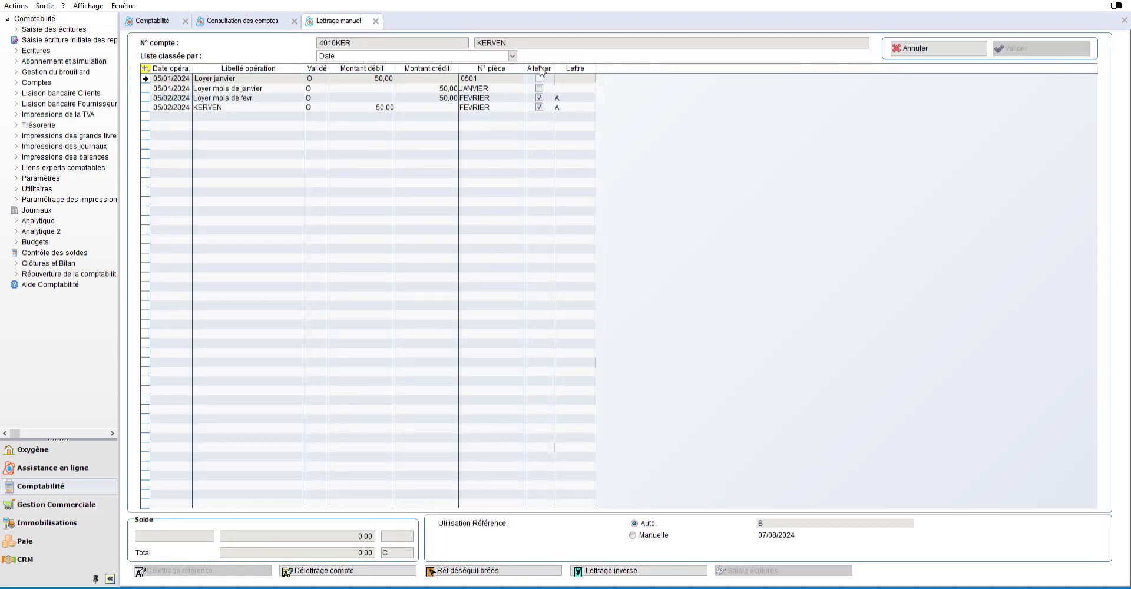
click(539, 88)
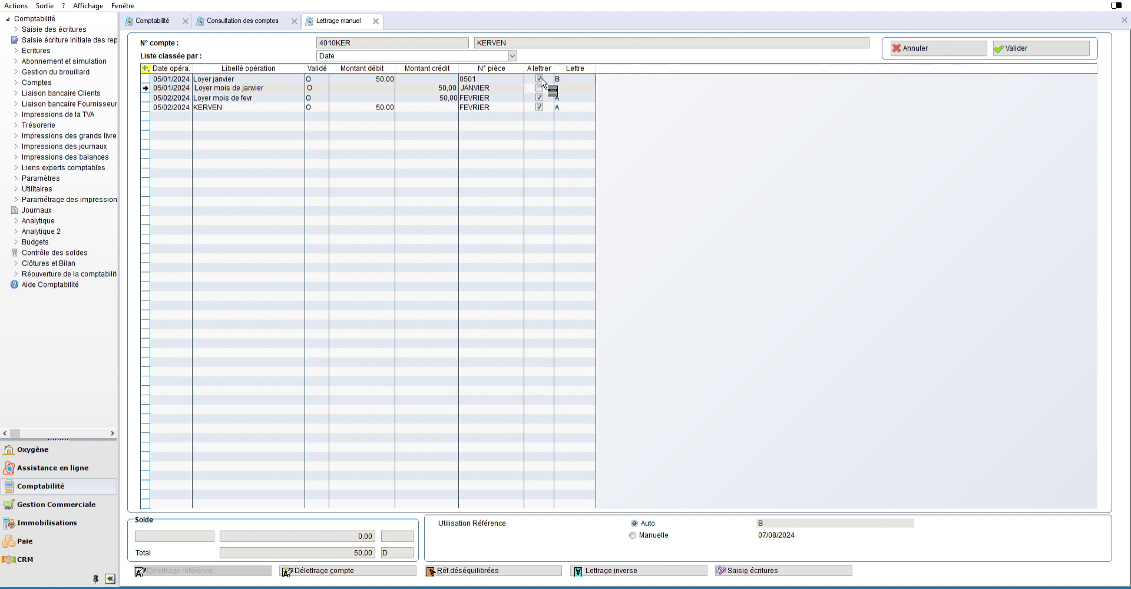
click(1010, 42)
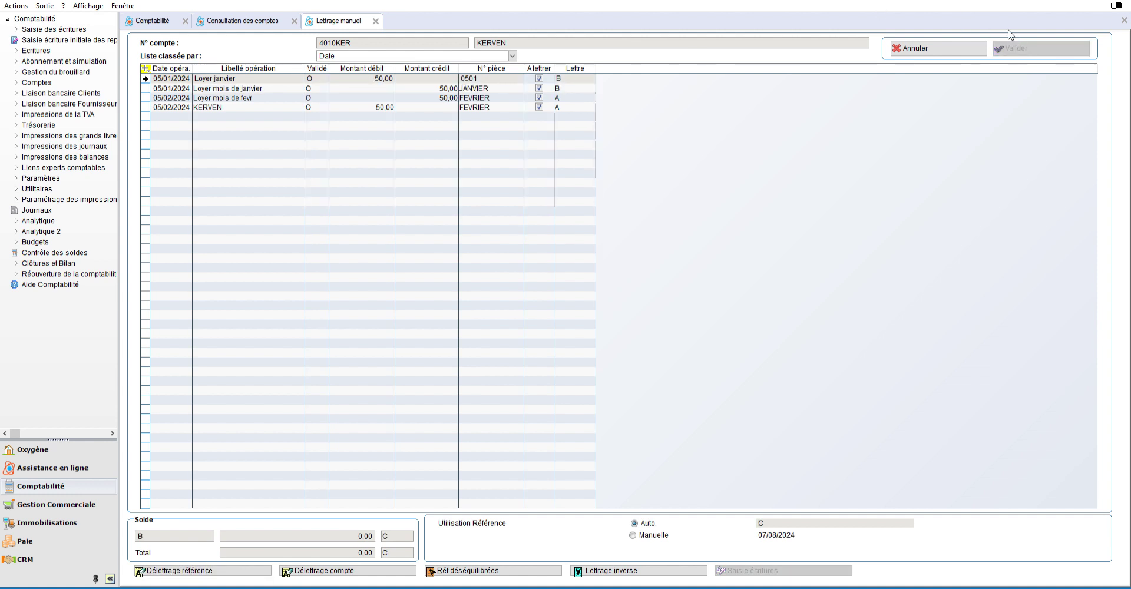
click(376, 20)
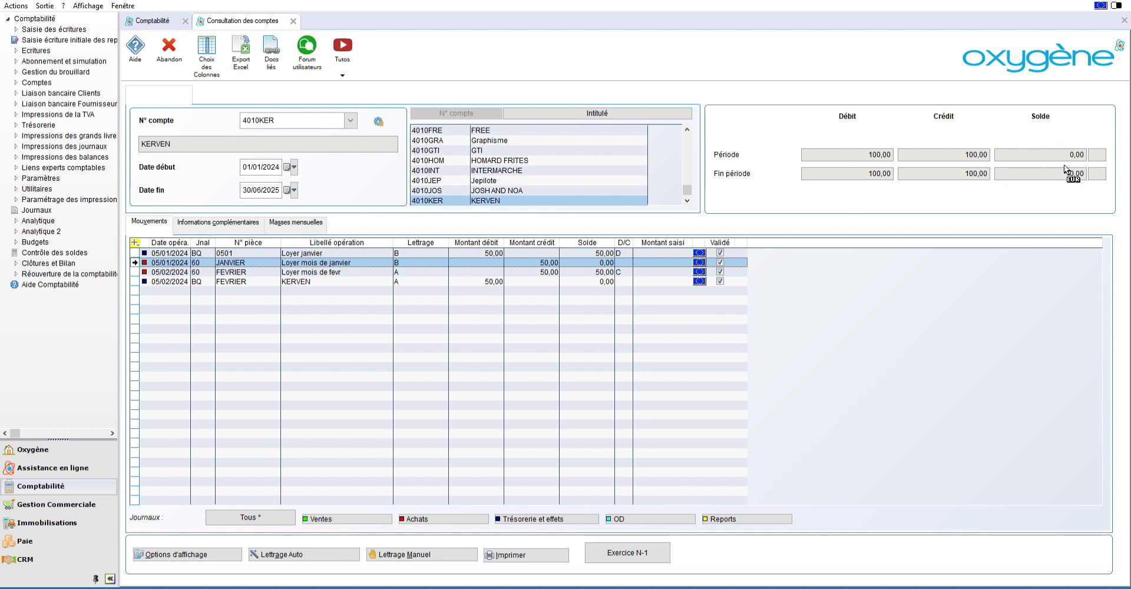
- Browse the entries and balances of other supplier accounts, including Nayax, Prixtel and Societe Generale, and close the account consultation
drag(415, 280, 436, 237)
scroll(496, 176, down, 1)
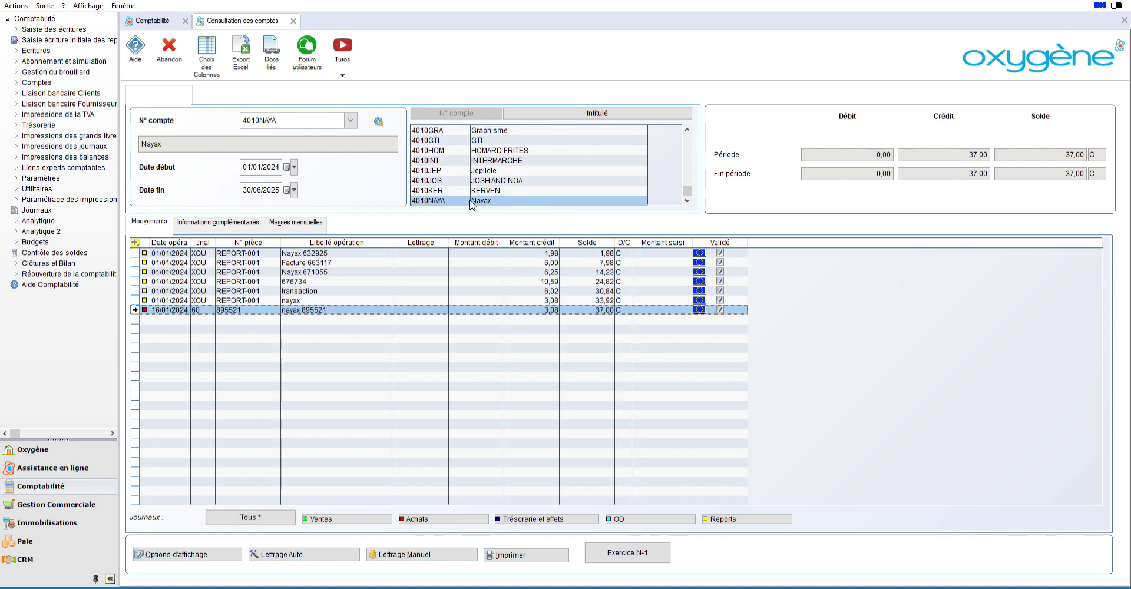
scroll(495, 184, down, 1)
scroll(495, 184, up, 1)
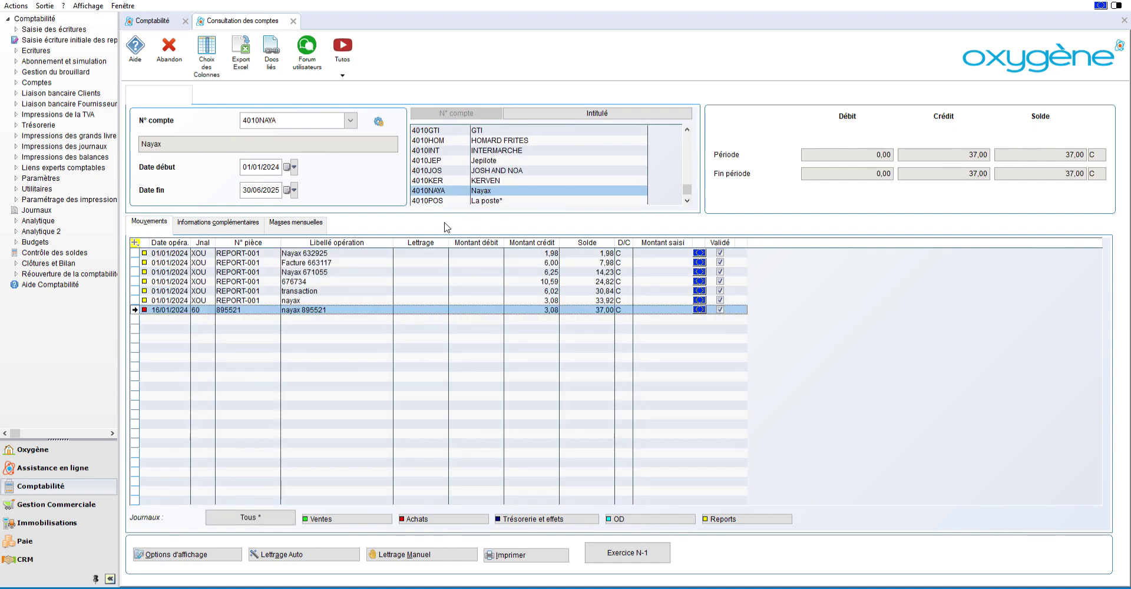
scroll(559, 145, down, 1)
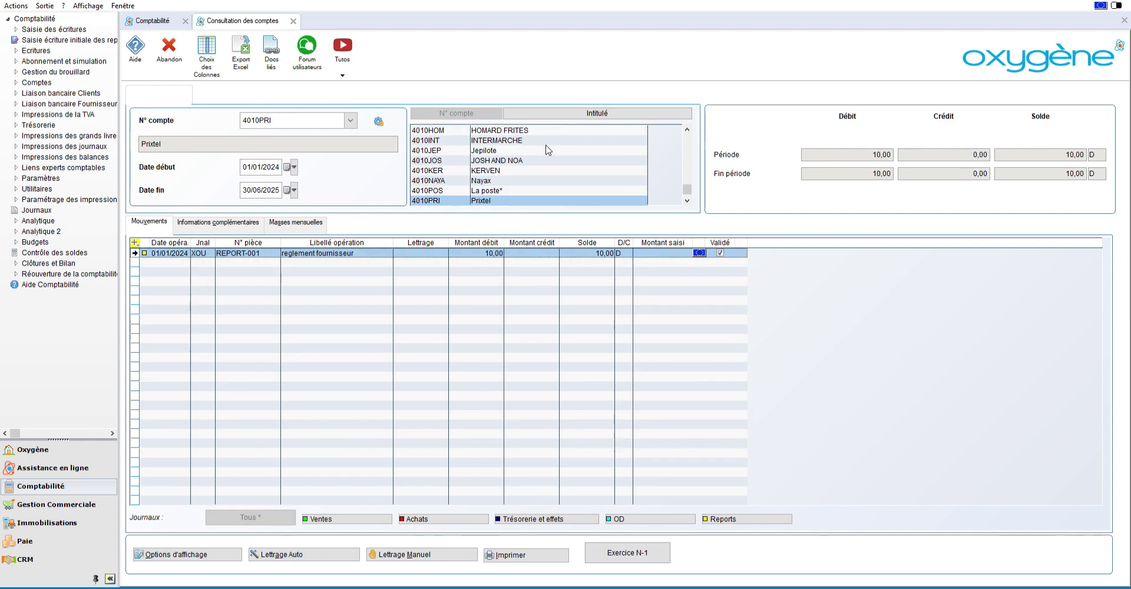
scroll(512, 177, down, 2)
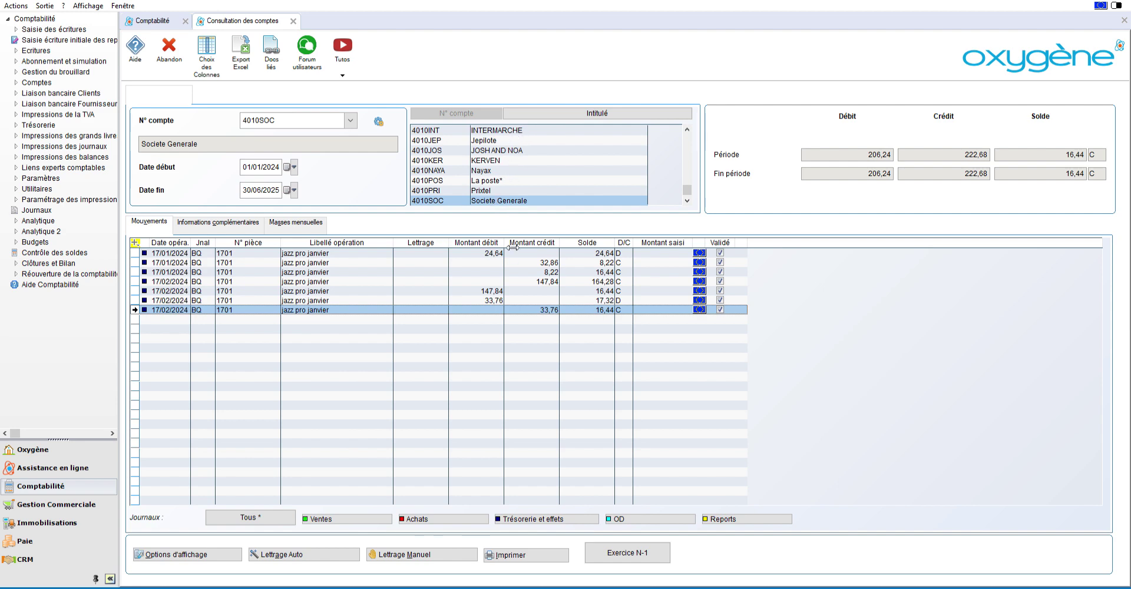
scroll(517, 165, up, 3)
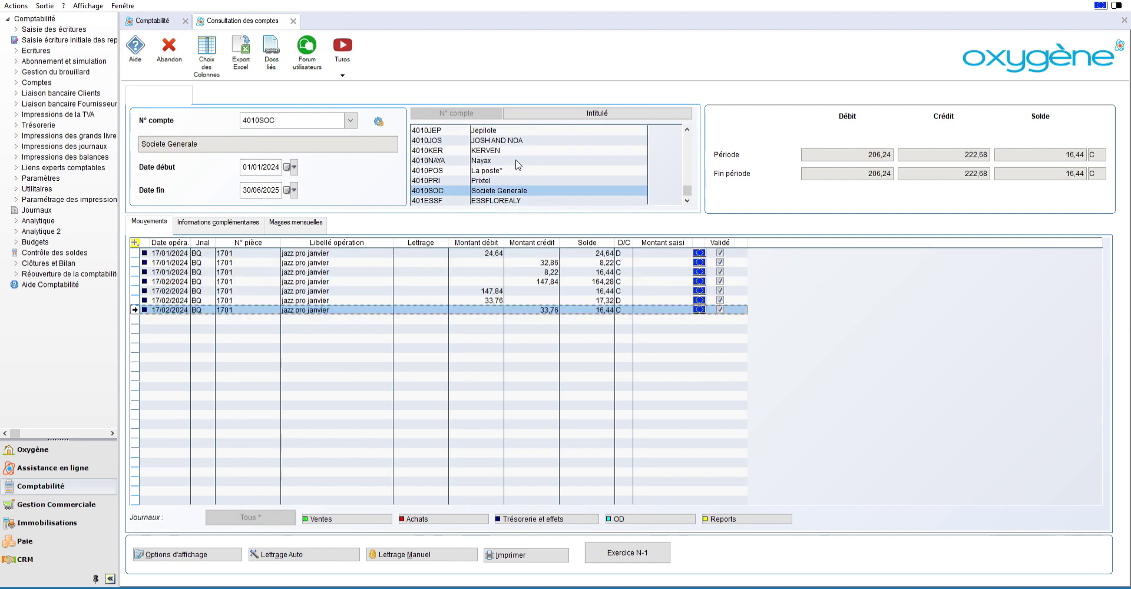
scroll(524, 162, up, 9)
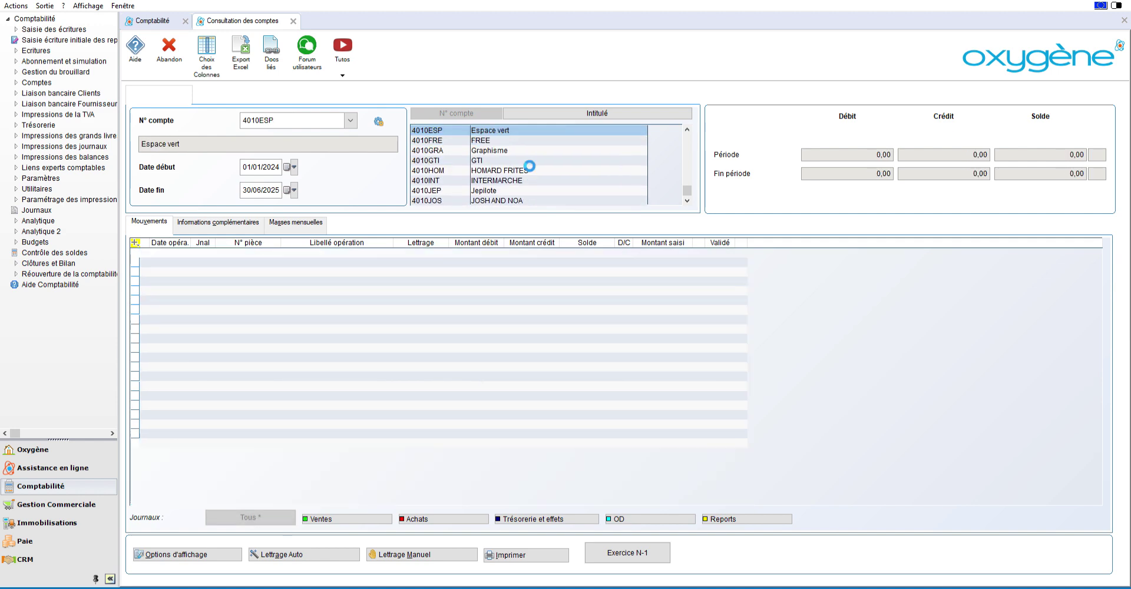
scroll(521, 157, up, 1)
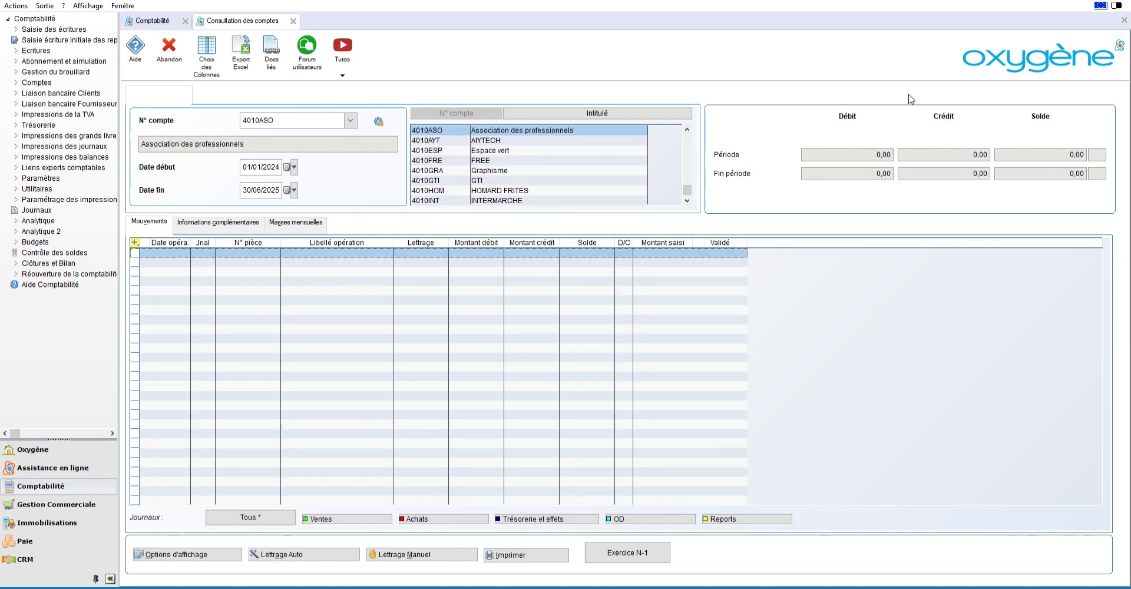
click(293, 20)
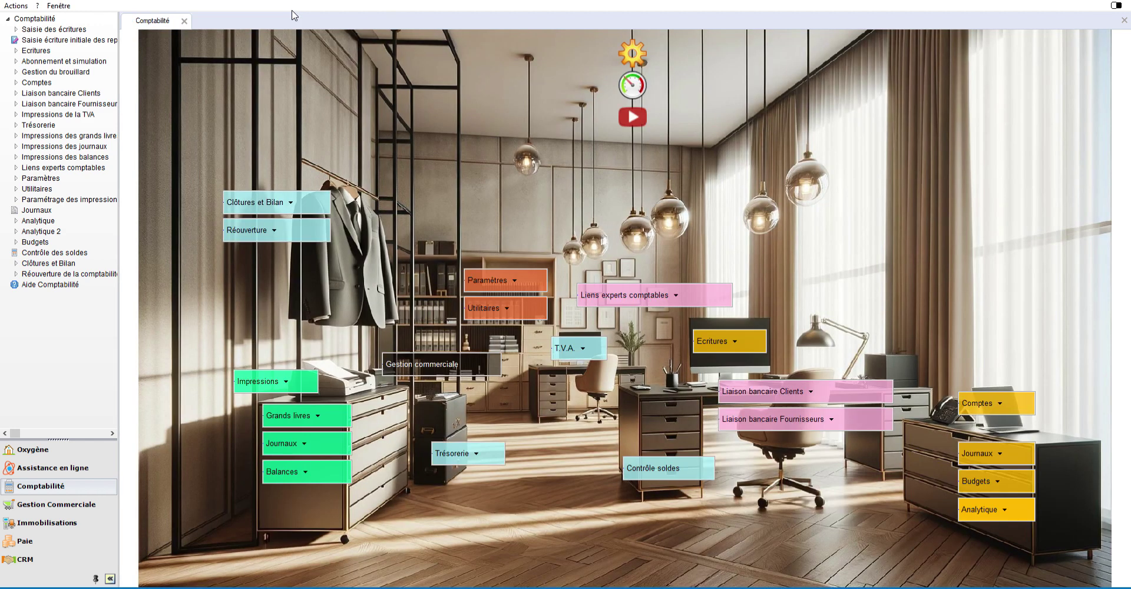